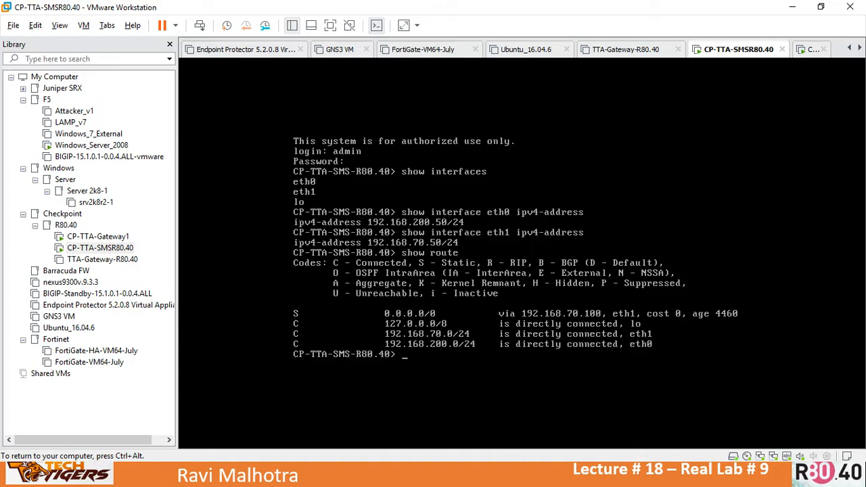
Step: Release the management server console and bring the anti-spoofing slide show to the front
{"action": "key", "text": "ctrl+alt"}
{"action": "key", "text": "alt+Tab"}
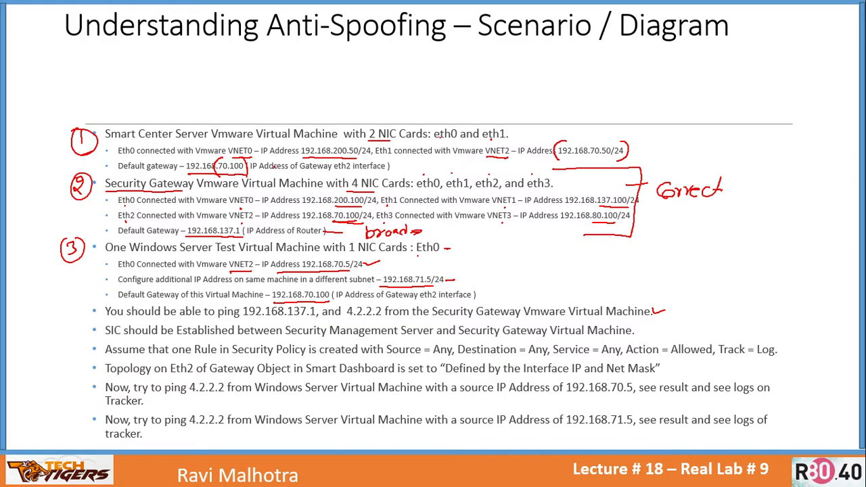
Step: Bracket the Smart Center Server lines and write 'Correct' beside them in red ink
{"action": "mouse_move", "coordinate": [607, 114]}
{"action": "left_mouse_down"}
{"action": "mouse_move", "coordinate": [631, 152]}
{"action": "mouse_move", "coordinate": [617, 164]}
{"action": "left_mouse_up"}
{"action": "mouse_move", "coordinate": [632, 129]}
{"action": "left_mouse_down"}
{"action": "mouse_move", "coordinate": [667, 139]}
{"action": "mouse_move", "coordinate": [720, 136]}
{"action": "left_mouse_up"}
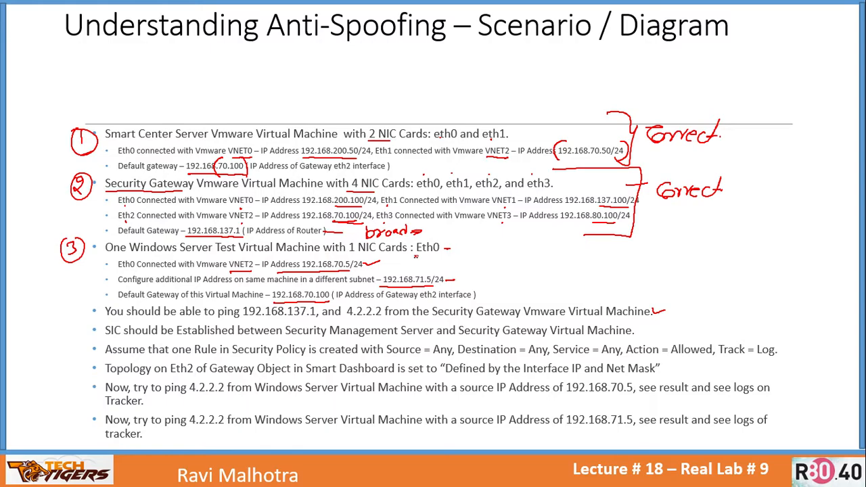
{"action": "key", "text": "alt+Tab"}
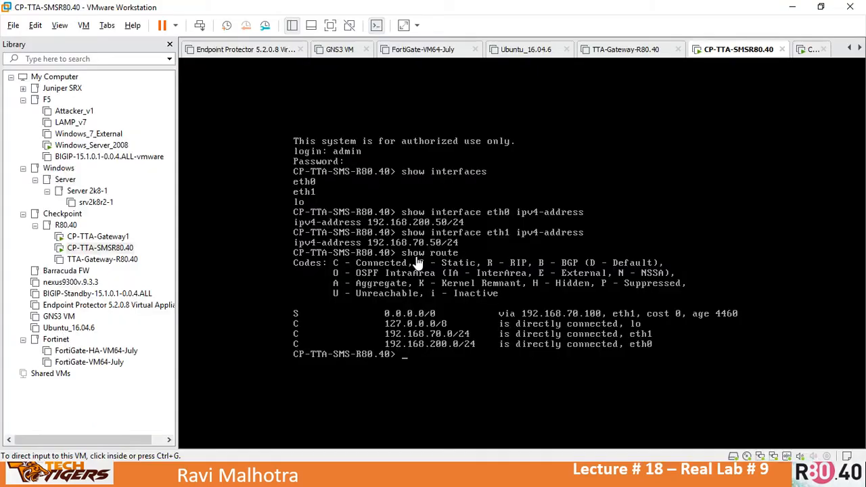
Step: Open the Windows_Server_2008 VM and confirm its second network adapter stays on the LAN network
{"action": "left_click", "coordinate": [81, 145]}
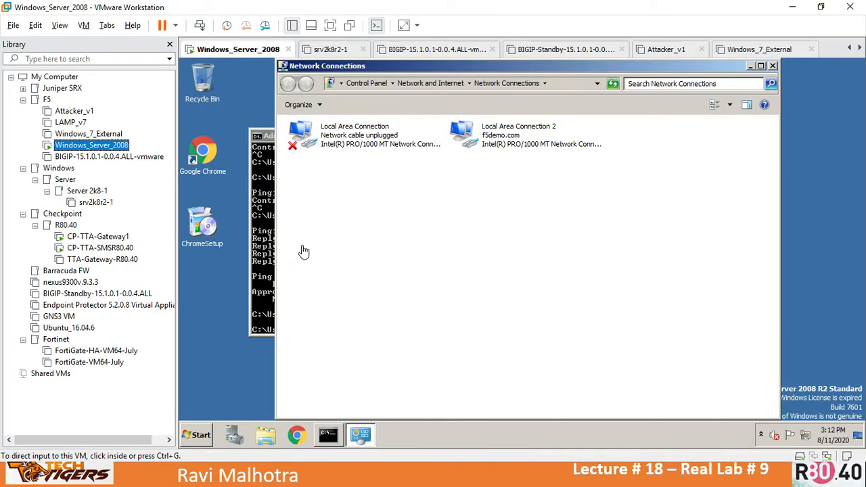
{"action": "left_click", "coordinate": [262, 244]}
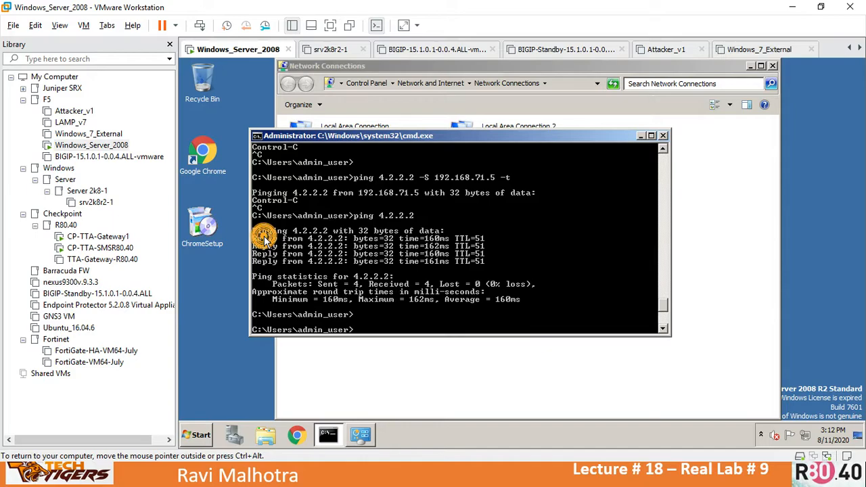
{"action": "left_click", "coordinate": [739, 217]}
{"action": "double_click", "coordinate": [522, 136]}
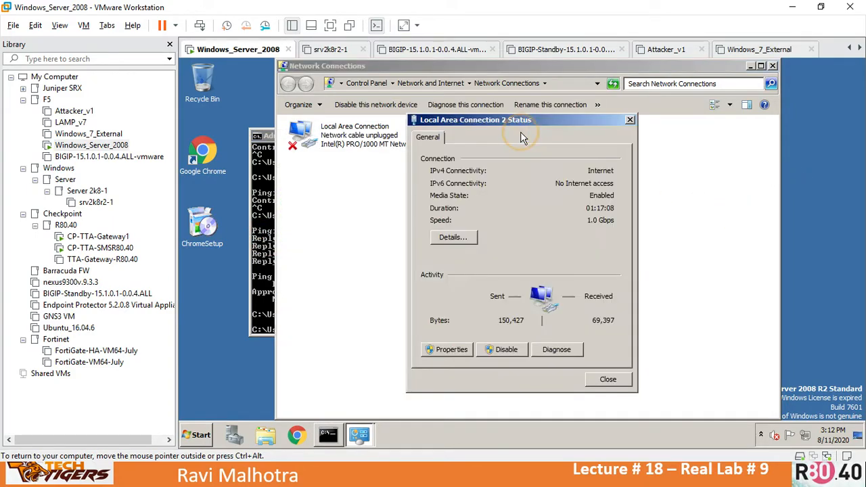
{"action": "left_click", "coordinate": [828, 460]}
{"action": "left_click", "coordinate": [617, 384]}
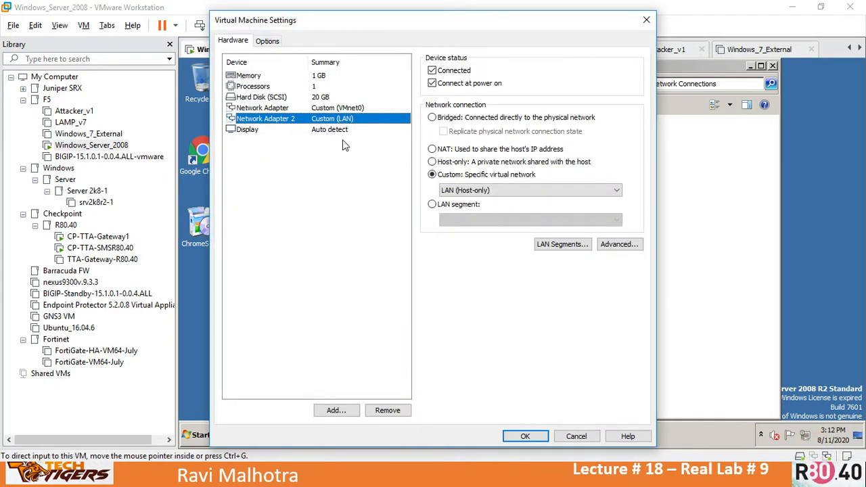
{"action": "left_click", "coordinate": [450, 190]}
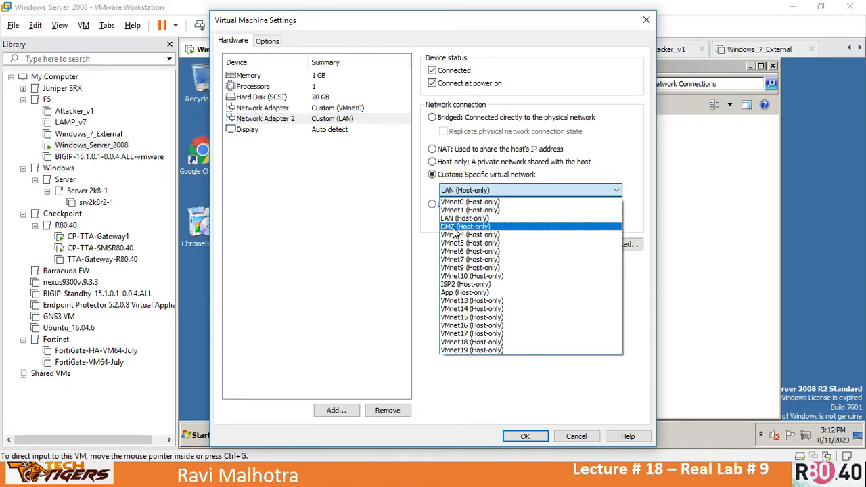
{"action": "left_click", "coordinate": [460, 218]}
{"action": "left_click", "coordinate": [581, 436]}
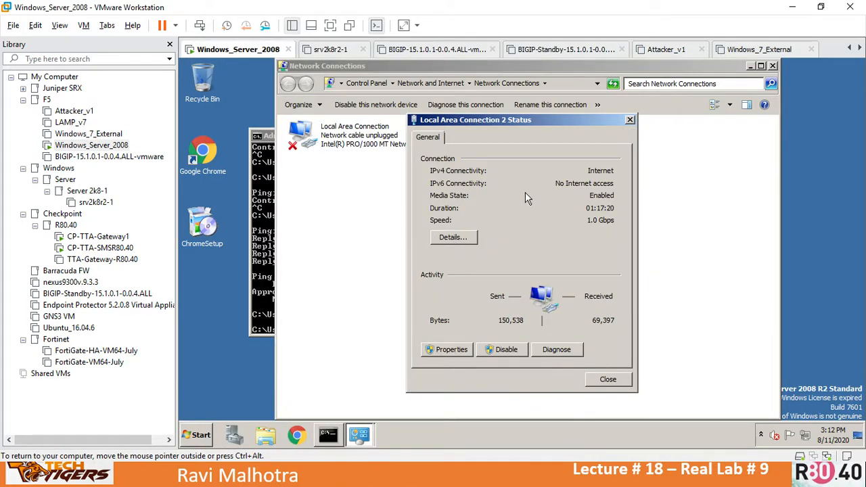
Step: Verify Local Area Connection 2 has 192.168.70.5 and 192.168.71.5 with gateway 192.168.70.100, changing nothing
{"action": "left_click", "coordinate": [450, 239]}
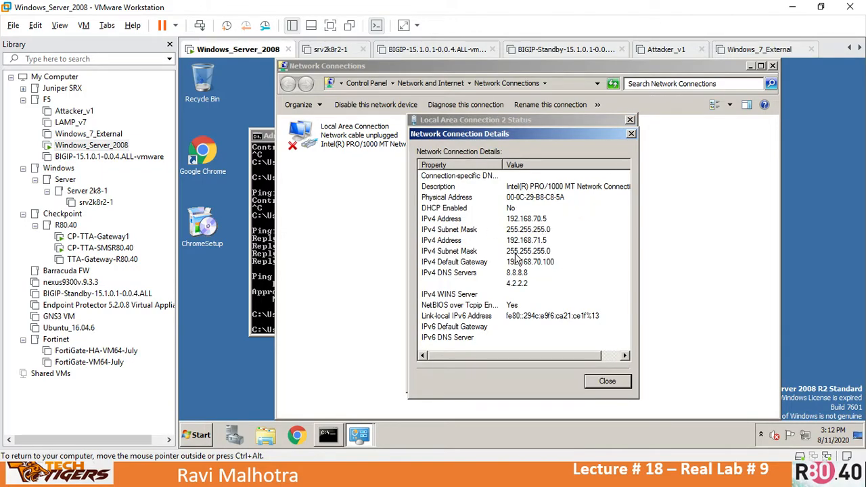
{"action": "left_click", "coordinate": [631, 135]}
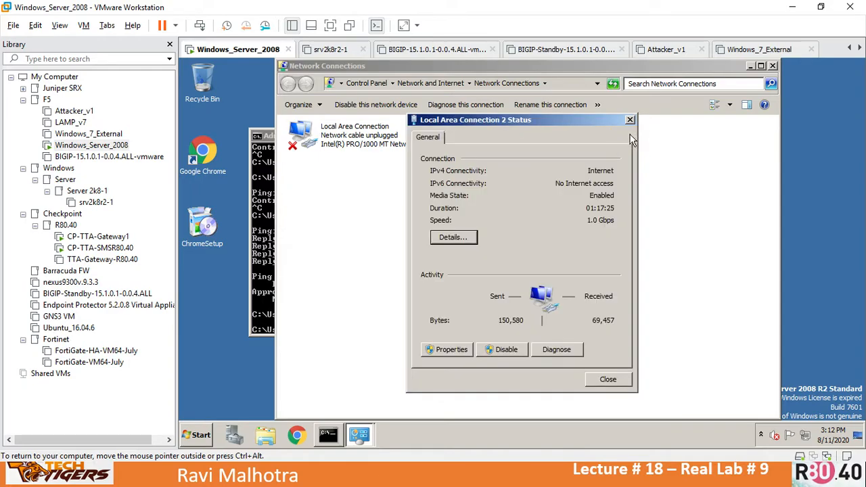
{"action": "left_click", "coordinate": [440, 350]}
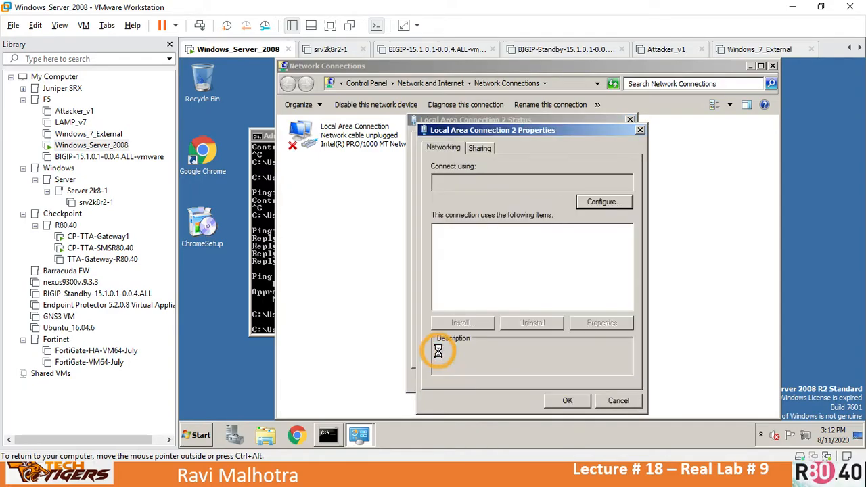
{"action": "double_click", "coordinate": [557, 279]}
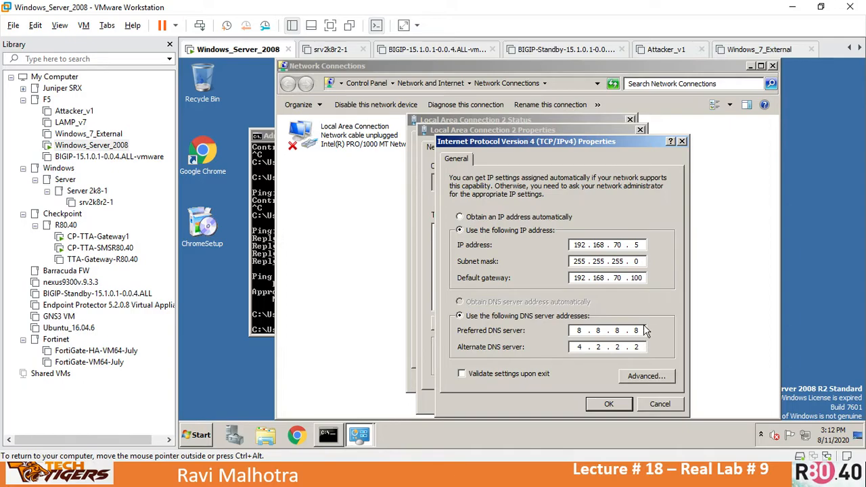
{"action": "left_click", "coordinate": [647, 378]}
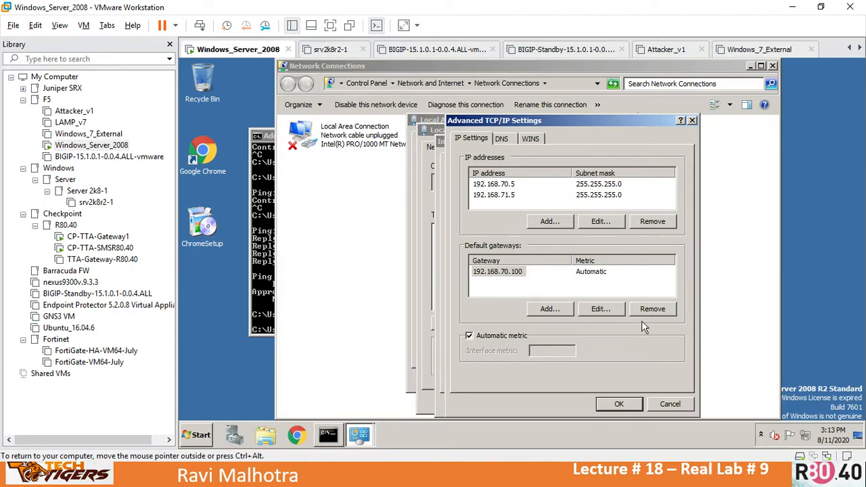
{"action": "left_click", "coordinate": [669, 404]}
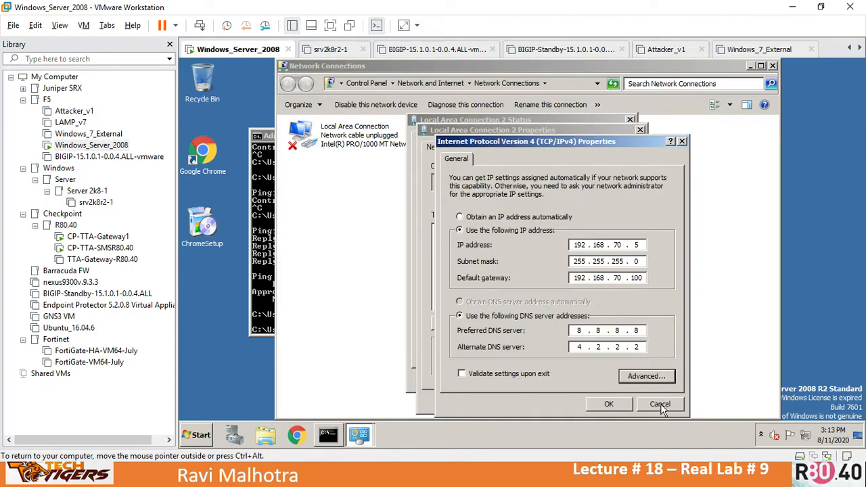
{"action": "left_click", "coordinate": [661, 404]}
{"action": "left_click", "coordinate": [608, 402]}
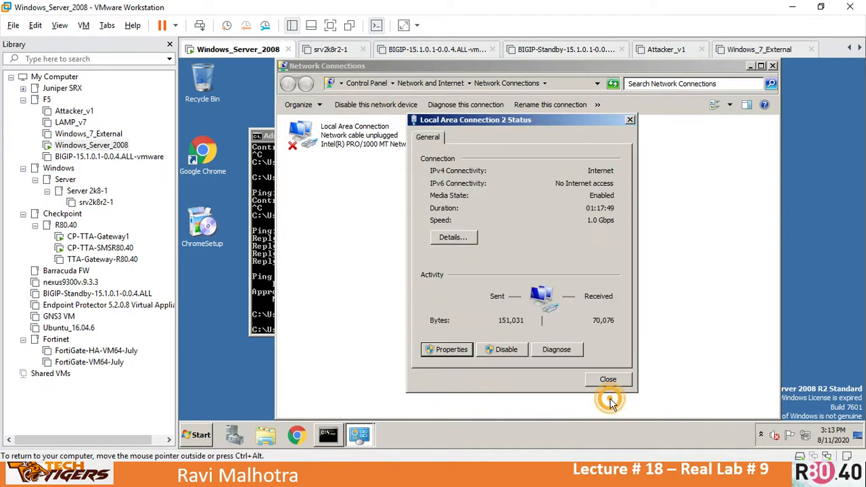
{"action": "left_click", "coordinate": [608, 379]}
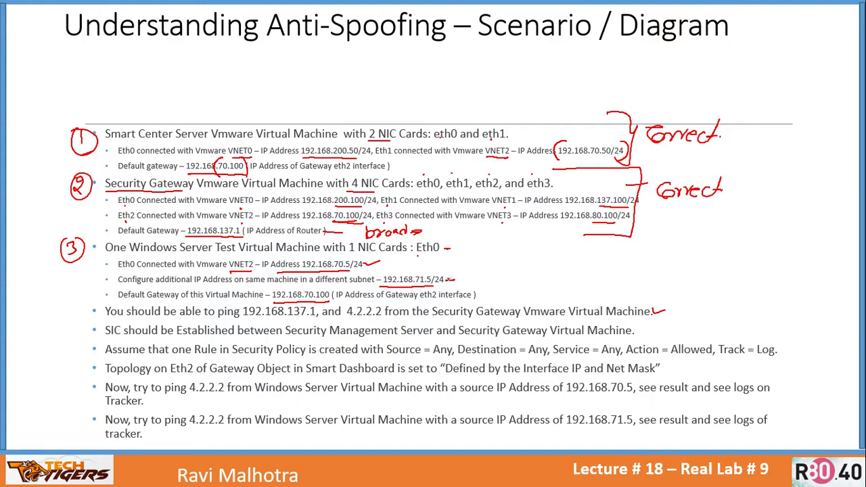
Step: Tick the 192.168.71.5/24 address, bracket the Windows VM settings, and tick the ping and SIC lines
{"action": "left_click_drag", "start_coordinate": [415, 271], "coordinate": [438, 265]}
{"action": "mouse_move", "coordinate": [451, 256]}
{"action": "left_mouse_down"}
{"action": "mouse_move", "coordinate": [481, 267]}
{"action": "mouse_move", "coordinate": [479, 297]}
{"action": "left_mouse_up"}
{"action": "left_click_drag", "start_coordinate": [648, 309], "coordinate": [679, 302]}
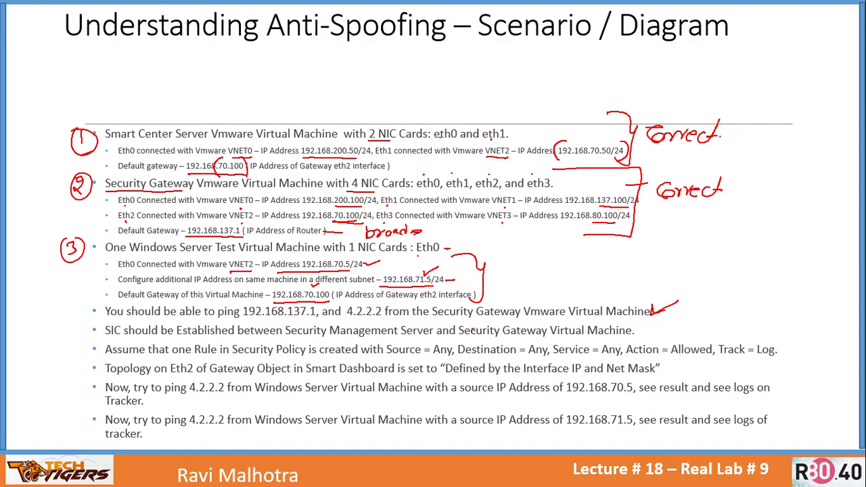
{"action": "left_click_drag", "start_coordinate": [639, 327], "coordinate": [662, 328]}
{"action": "key", "text": "alt+Tab"}
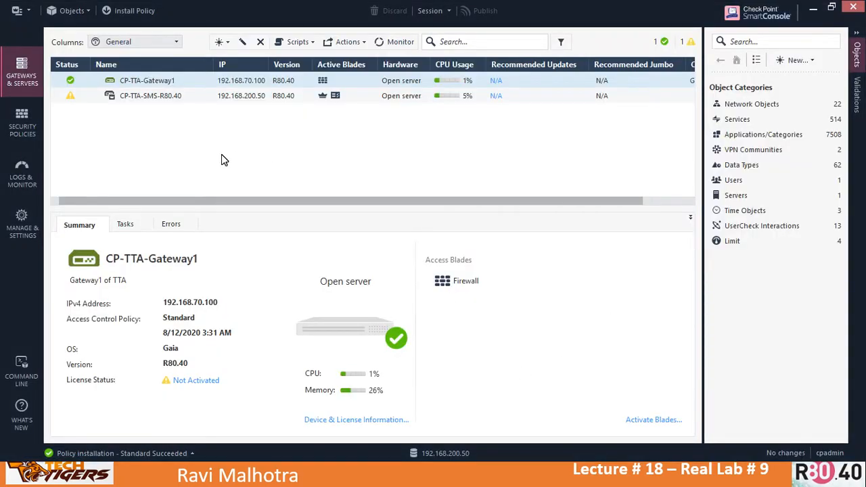
Step: Test SIC from CP-TTA-Gateway1's trusted communication settings and confirm the status reads Communicating
{"action": "left_click", "coordinate": [146, 83]}
{"action": "left_click", "coordinate": [152, 82]}
{"action": "double_click", "coordinate": [152, 80]}
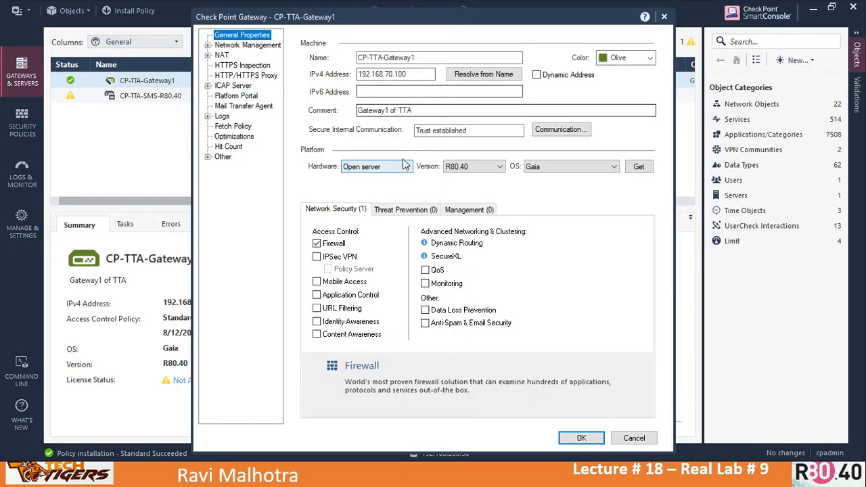
{"action": "left_click", "coordinate": [551, 131]}
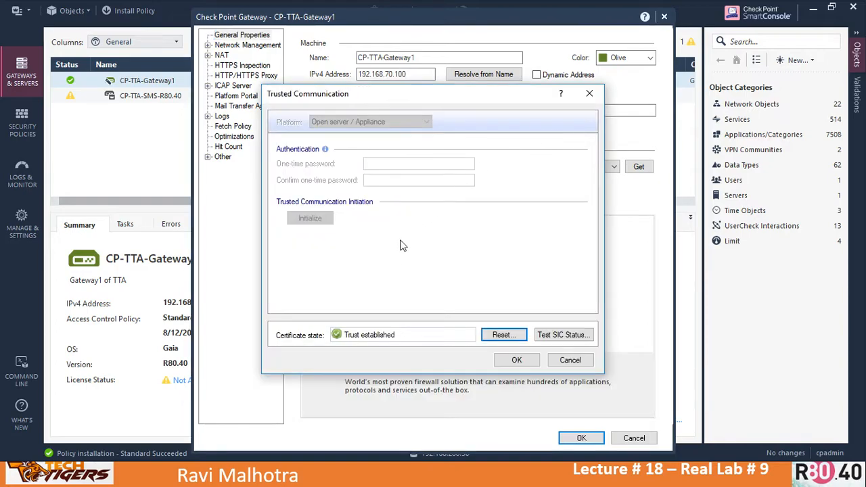
{"action": "left_click", "coordinate": [564, 335]}
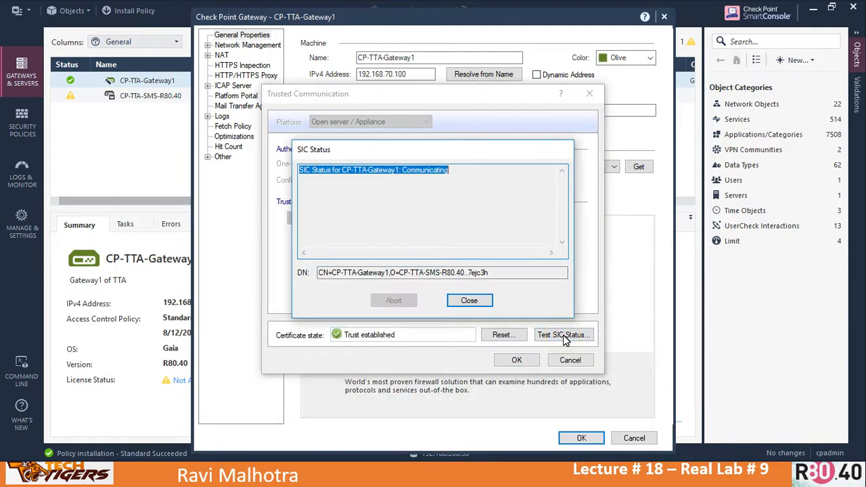
{"action": "double_click", "coordinate": [423, 172]}
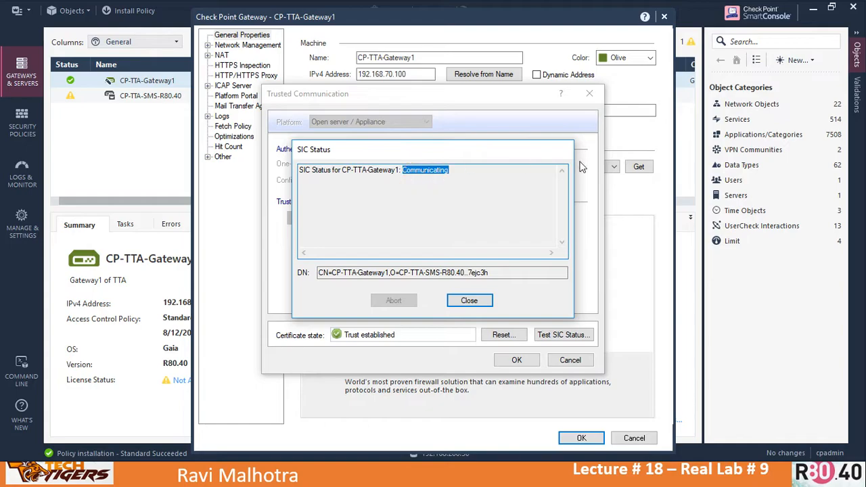
{"action": "left_click", "coordinate": [469, 302]}
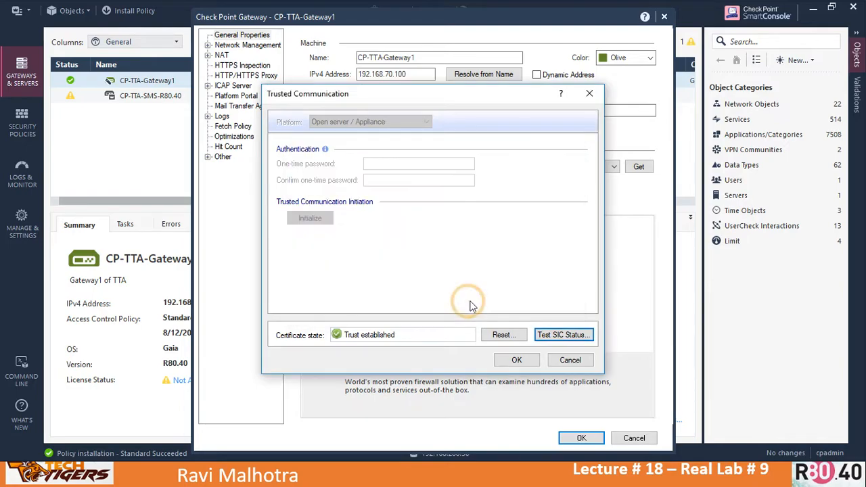
{"action": "left_click", "coordinate": [517, 361]}
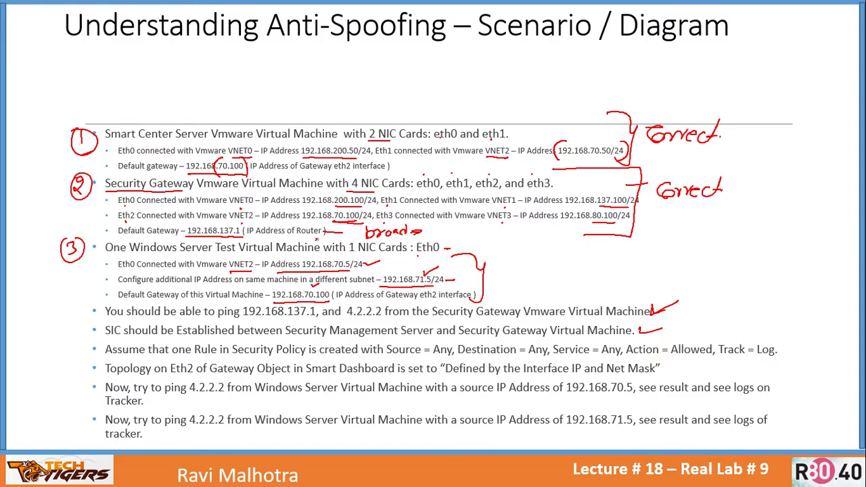
Step: Enlarge the tick and add a second red tick beside the SIC established line
{"action": "left_click_drag", "start_coordinate": [637, 327], "coordinate": [668, 327]}
{"action": "left_click_drag", "start_coordinate": [697, 333], "coordinate": [721, 327]}
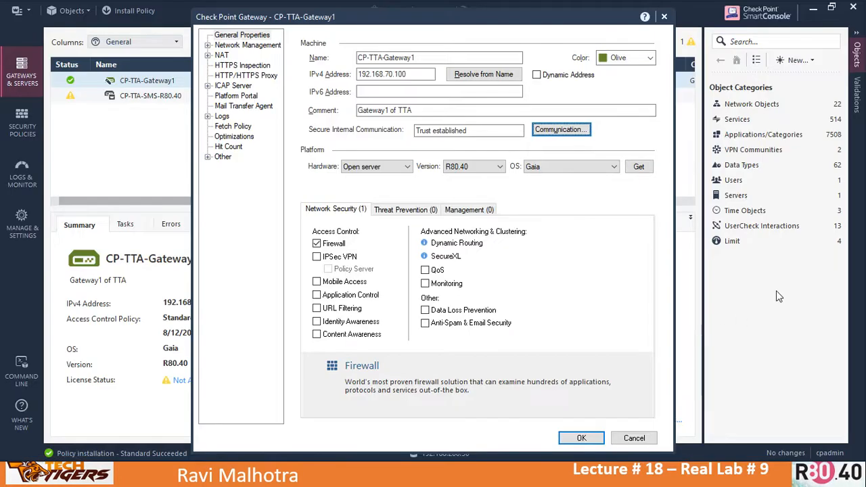
Step: Close the gateway properties and check the Allow All rule's Any traffic, Accept action and Log tracking
{"action": "left_click", "coordinate": [664, 20]}
{"action": "left_click", "coordinate": [15, 135]}
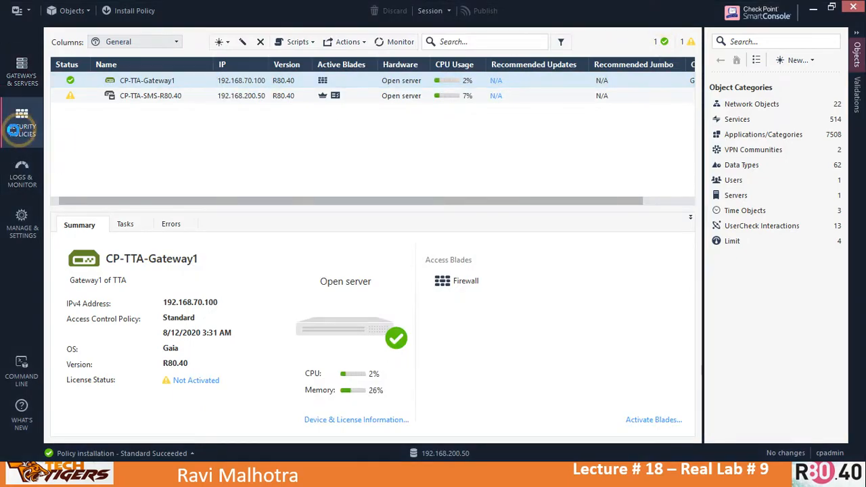
{"action": "left_click", "coordinate": [264, 96]}
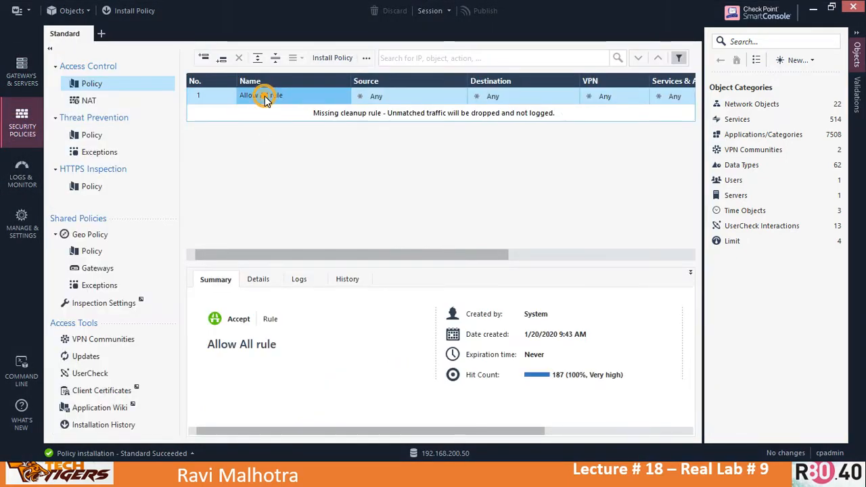
{"action": "left_click_drag", "start_coordinate": [344, 254], "coordinate": [586, 267]}
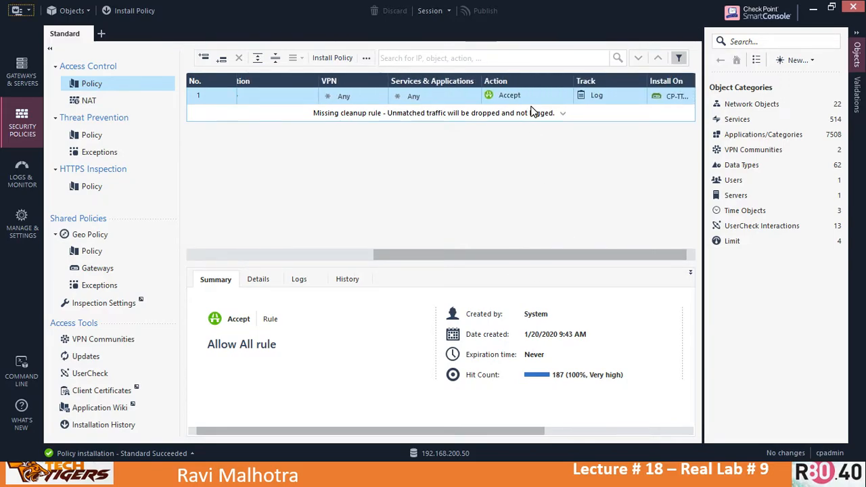
{"action": "key", "text": "alt+Tab"}
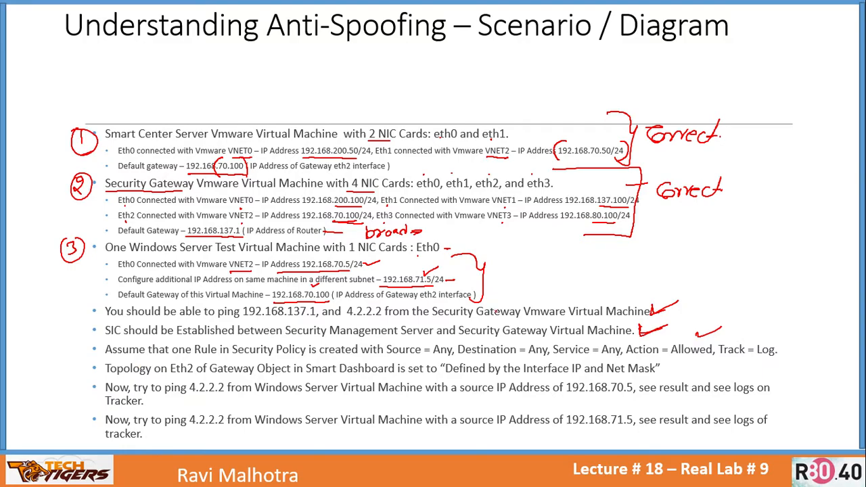
Step: Draw a red check mark beside the Track = Log part of the Any-to-Any rule line
{"action": "mouse_move", "coordinate": [735, 344]}
{"action": "left_mouse_down"}
{"action": "mouse_move", "coordinate": [750, 348]}
{"action": "mouse_move", "coordinate": [768, 337]}
{"action": "left_mouse_up"}
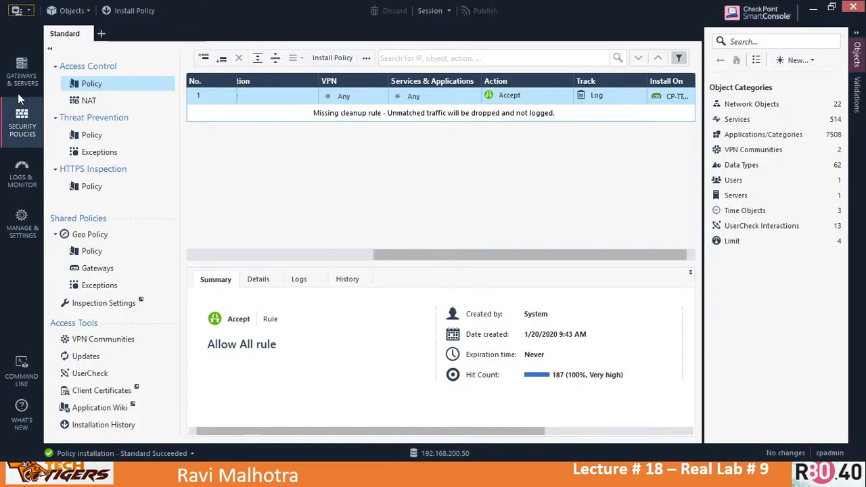
Step: Open the topology settings of CP-TTA-Gateway1's eth2 interface (192.168.70.100/24) from Network Management
{"action": "left_click", "coordinate": [22, 73]}
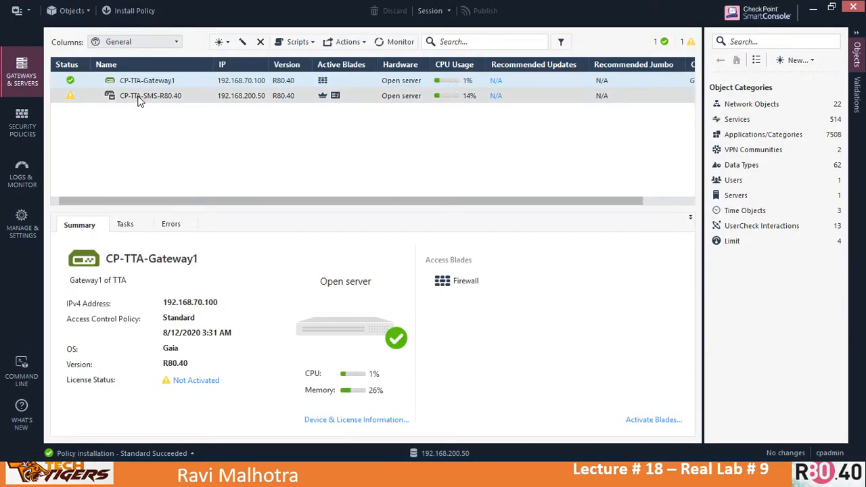
{"action": "left_click", "coordinate": [138, 80]}
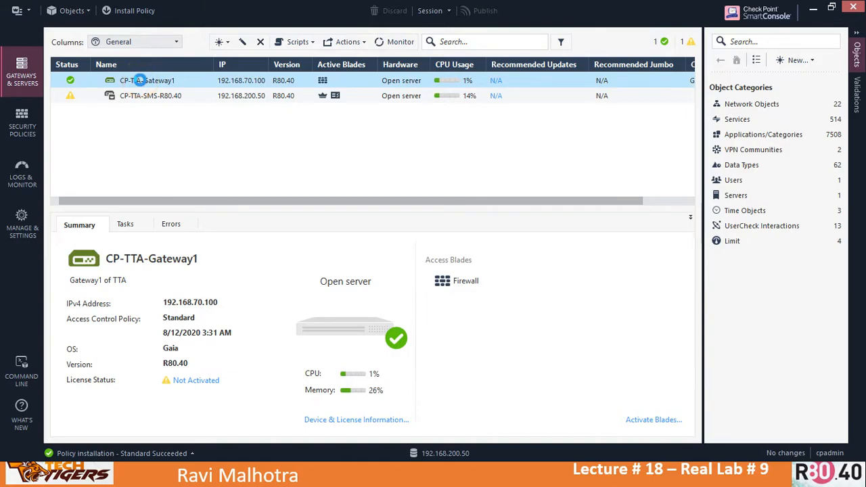
{"action": "double_click", "coordinate": [139, 80]}
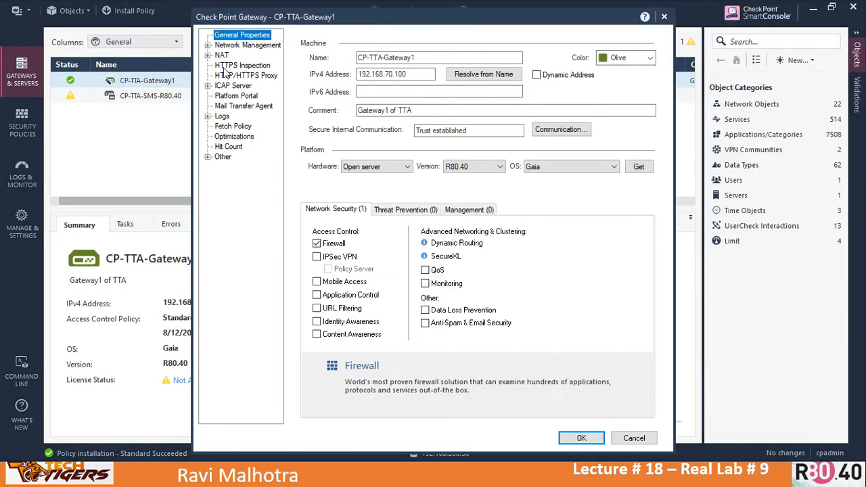
{"action": "left_click", "coordinate": [230, 45]}
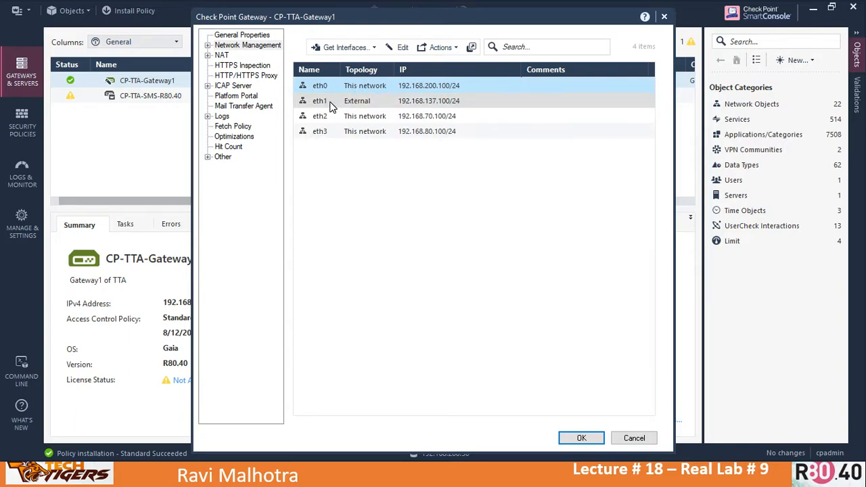
{"action": "left_click", "coordinate": [353, 102]}
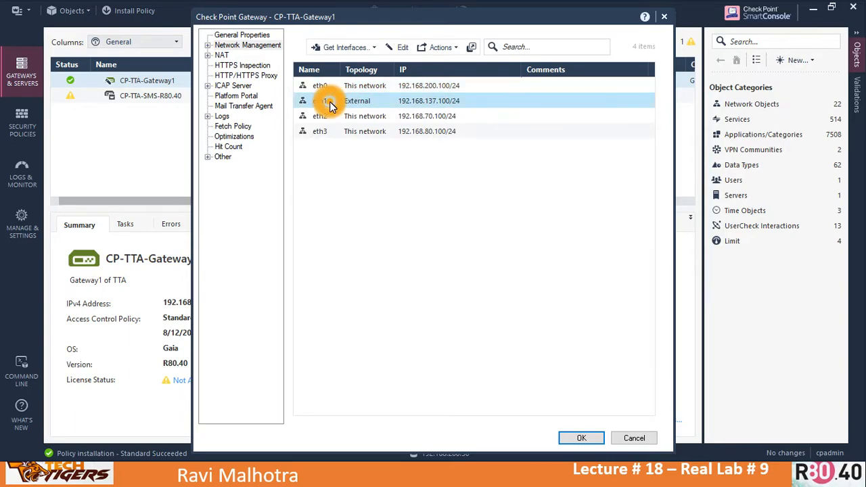
{"action": "left_click", "coordinate": [371, 86]}
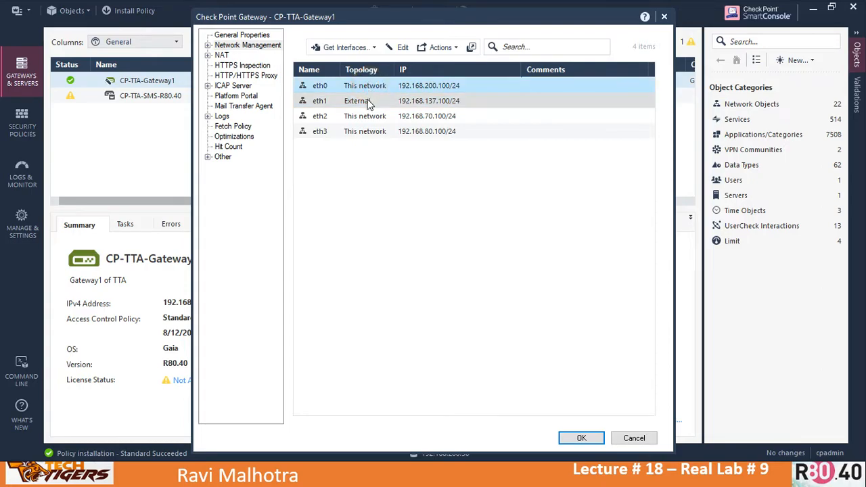
{"action": "left_click", "coordinate": [371, 117]}
{"action": "left_click", "coordinate": [370, 132]}
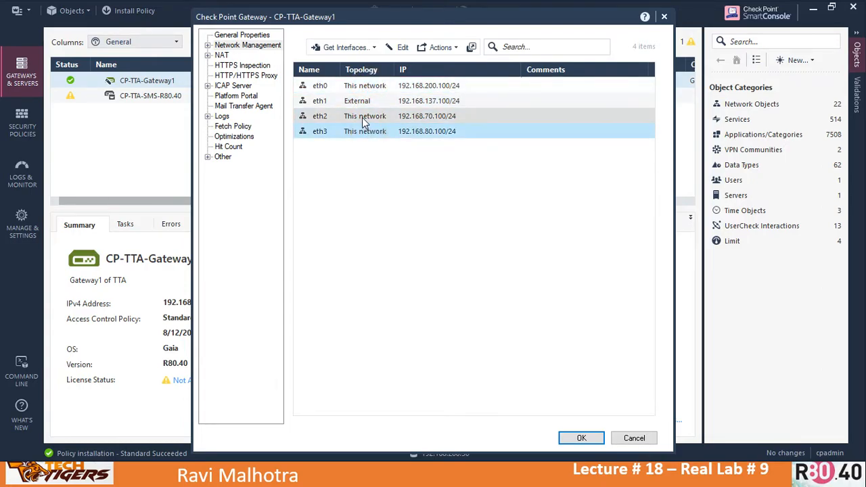
{"action": "double_click", "coordinate": [362, 117]}
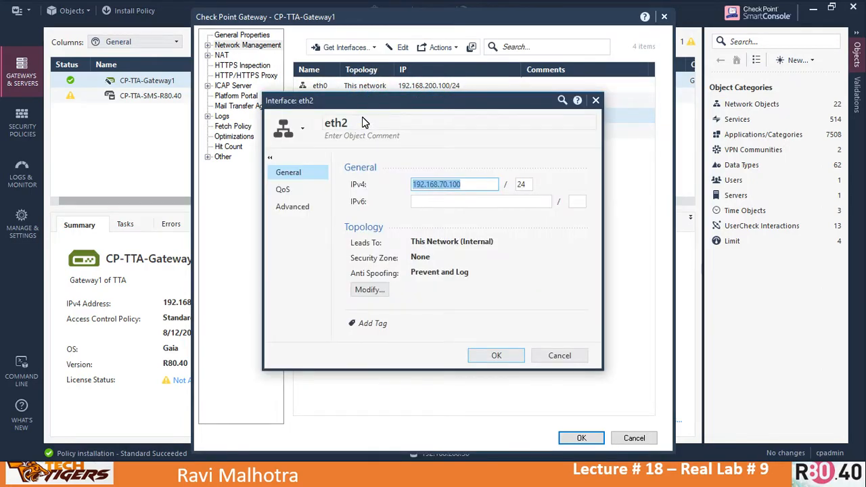
{"action": "left_click", "coordinate": [371, 290]}
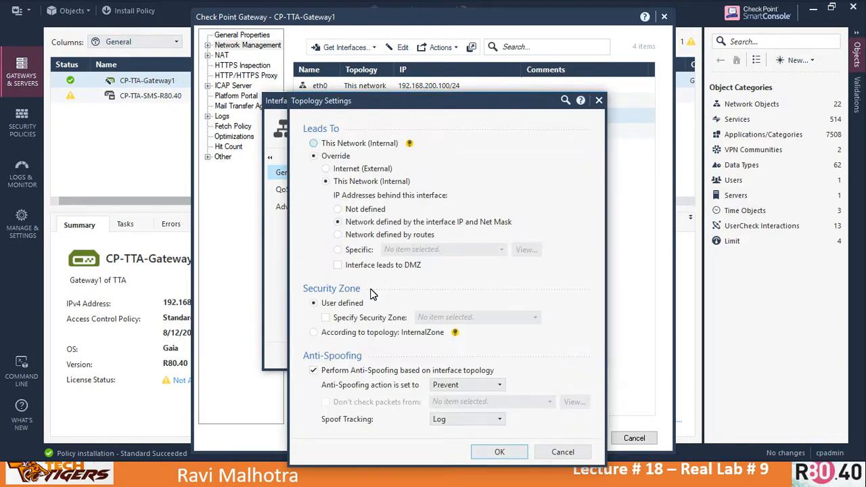
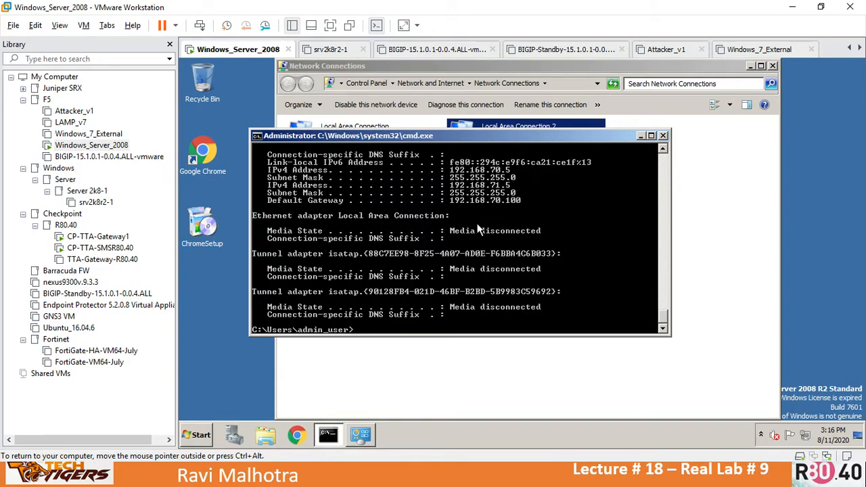
Step: In the VM's command prompt, ping 4.2.2.2 continuously from source 192.168.70.5 (ping 4.2.2.2 -S 192.168.70.5 -t)
{"action": "type", "text": "ping 4.2.2.2 -S 192.1"}
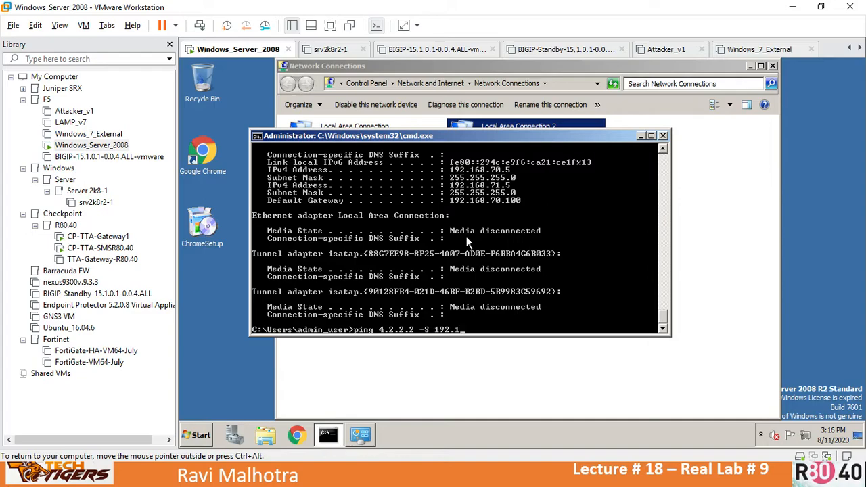
{"action": "type", "text": "68.70.5 -t"}
{"action": "key", "text": "Return"}
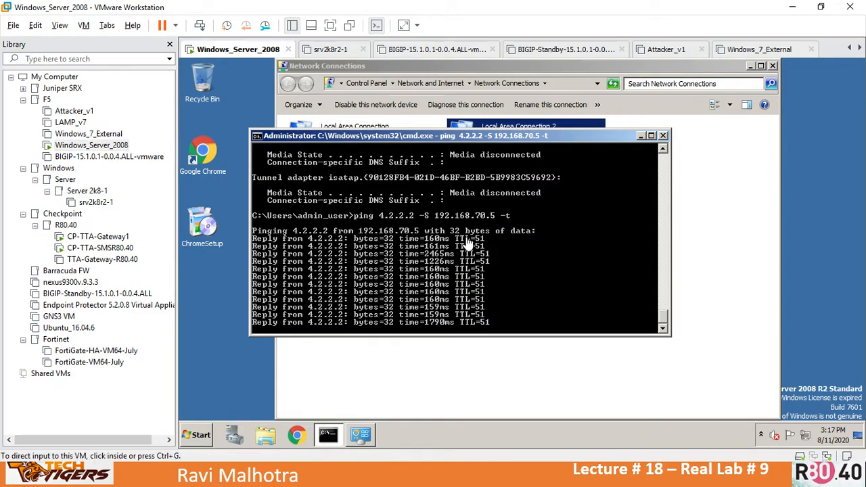
{"action": "key", "text": "alt+Tab"}
{"action": "key", "text": "Tab"}
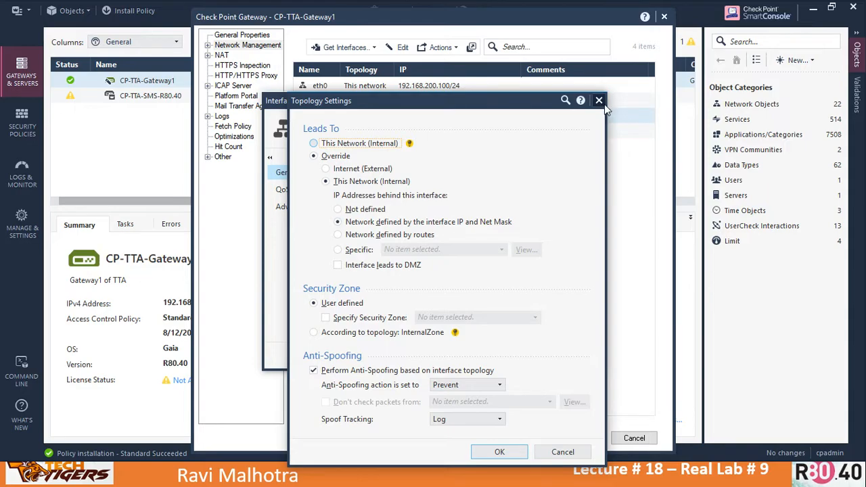
Step: Close the interface Topology Settings, eth2 and gateway dialogs without saving changes
{"action": "left_click", "coordinate": [600, 101]}
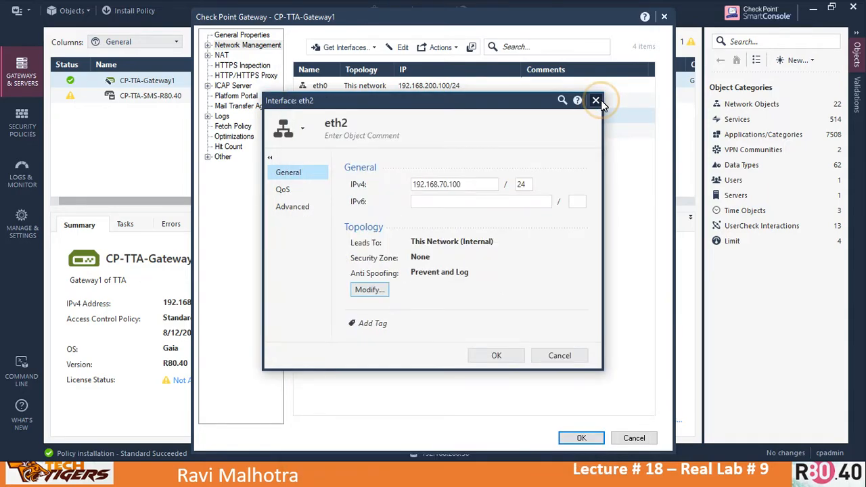
{"action": "left_click", "coordinate": [562, 355]}
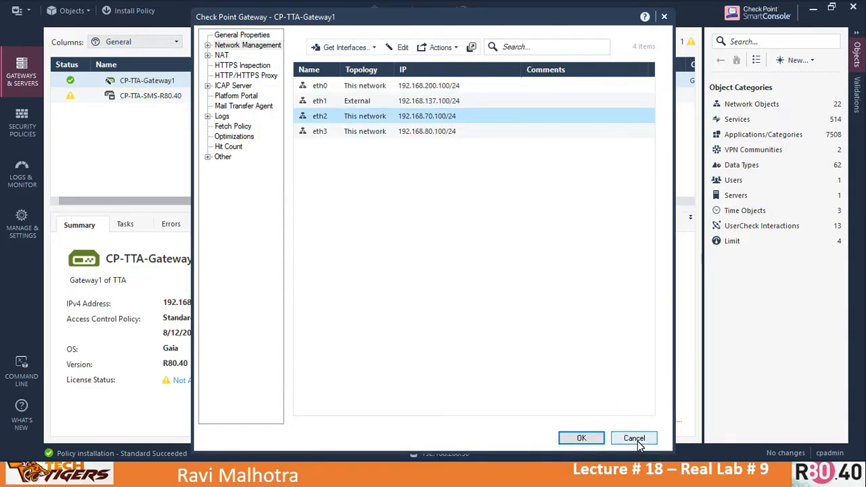
{"action": "left_click", "coordinate": [637, 440]}
Step: Refresh the logs and open the Accepted echo-request from 192.168.70.5 to 4.2.2.2
{"action": "left_click", "coordinate": [22, 178]}
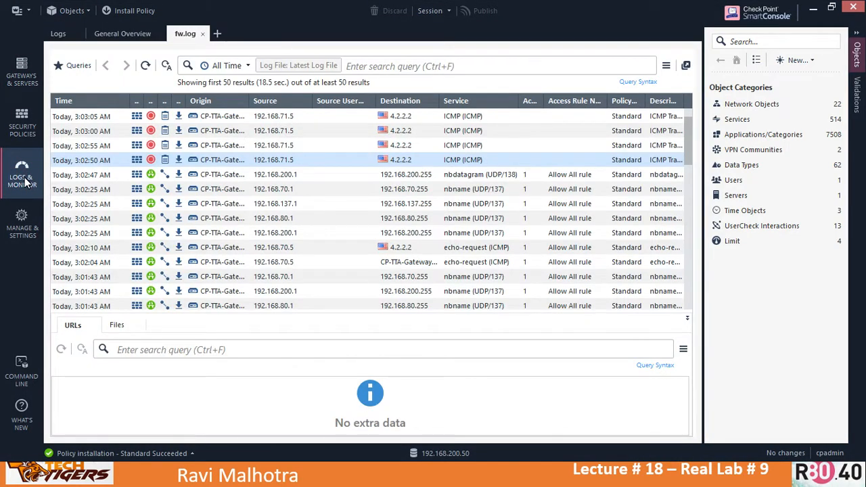
{"action": "left_click", "coordinate": [146, 65]}
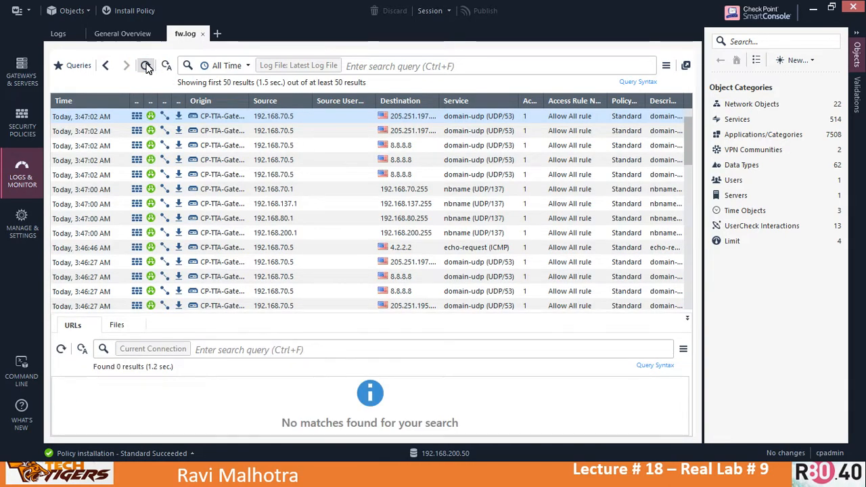
{"action": "left_click", "coordinate": [281, 117]}
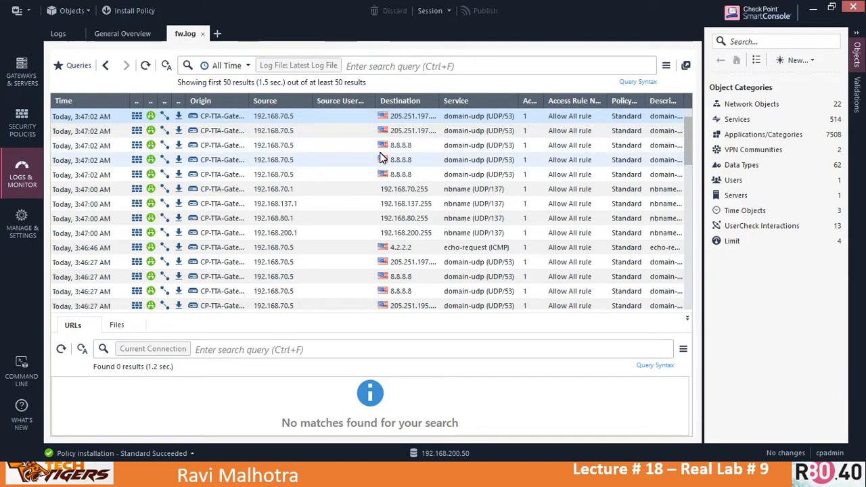
{"action": "left_click", "coordinate": [293, 249]}
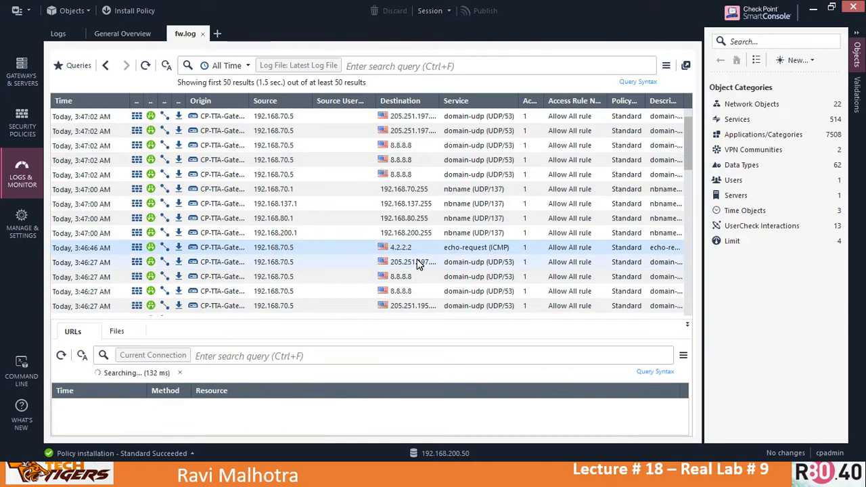
{"action": "double_click", "coordinate": [270, 251]}
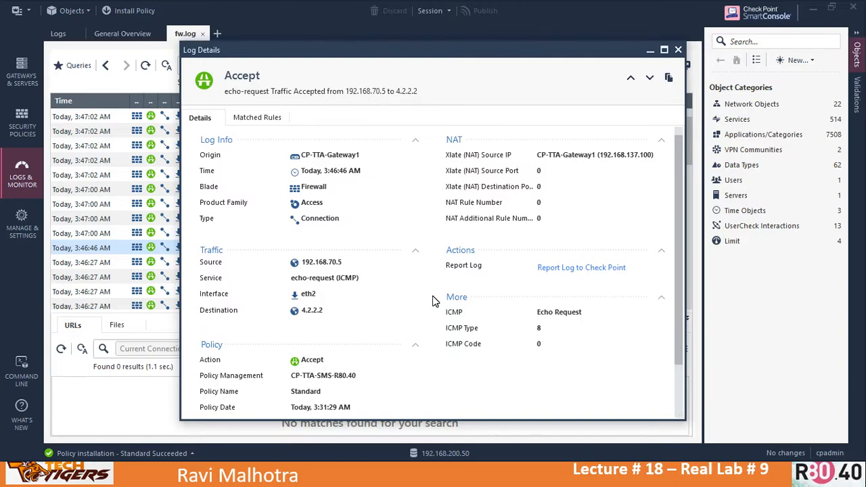
{"action": "double_click", "coordinate": [306, 392]}
{"action": "left_click", "coordinate": [307, 392]}
{"action": "key", "text": "alt+Tab"}
{"action": "key", "text": "alt+Tab"}
{"action": "key", "text": "alt+Tab"}
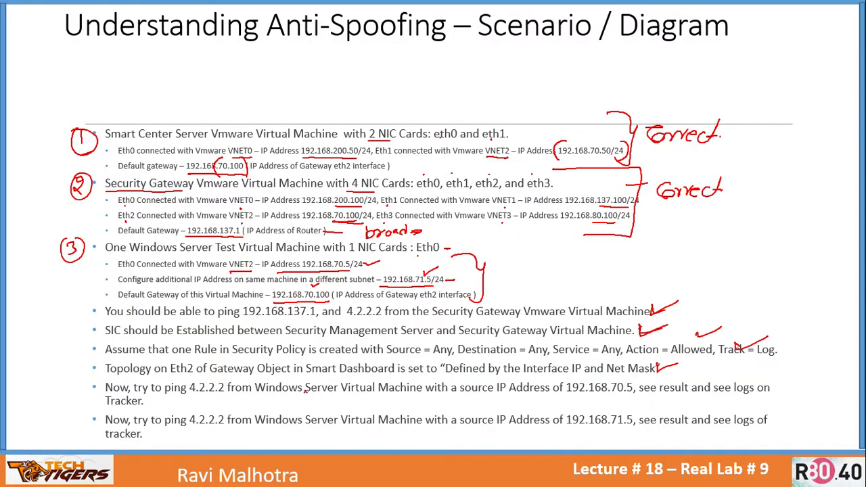
Step: Circle the 'ping 4.2.2.2 from 192.168.70.5' step on the lab slide
{"action": "mouse_move", "coordinate": [165, 402]}
{"action": "left_mouse_down"}
{"action": "mouse_move", "coordinate": [157, 398]}
{"action": "mouse_move", "coordinate": [168, 394]}
{"action": "mouse_move", "coordinate": [177, 409]}
{"action": "mouse_move", "coordinate": [157, 390]}
{"action": "mouse_move", "coordinate": [180, 397]}
{"action": "left_mouse_up"}
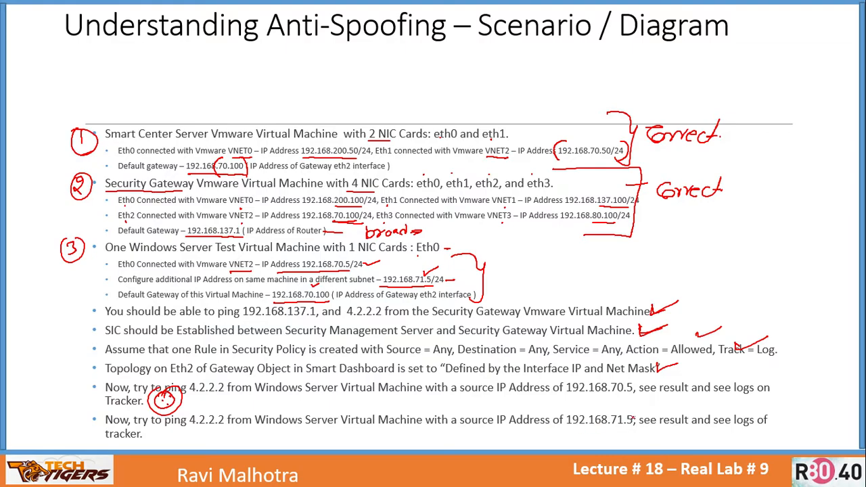
{"action": "key", "text": "alt+Tab"}
{"action": "key", "text": "alt+Tab"}
{"action": "key", "text": "alt+Tab"}
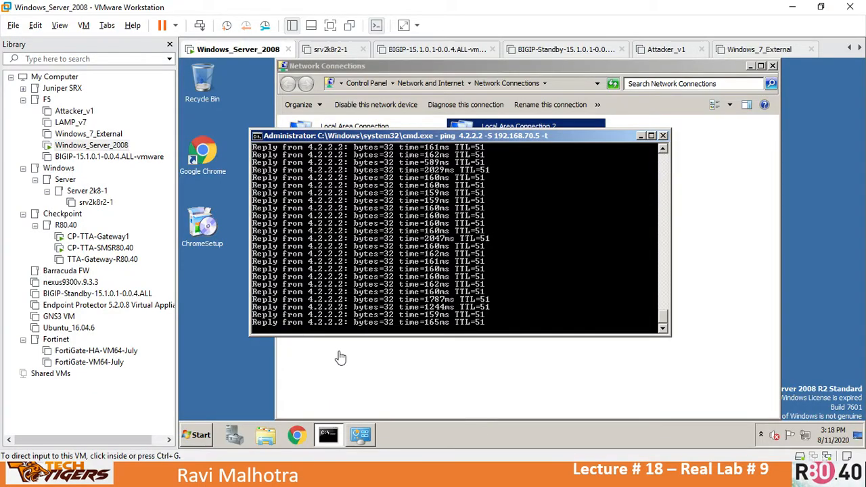
{"action": "left_click", "coordinate": [501, 280]}
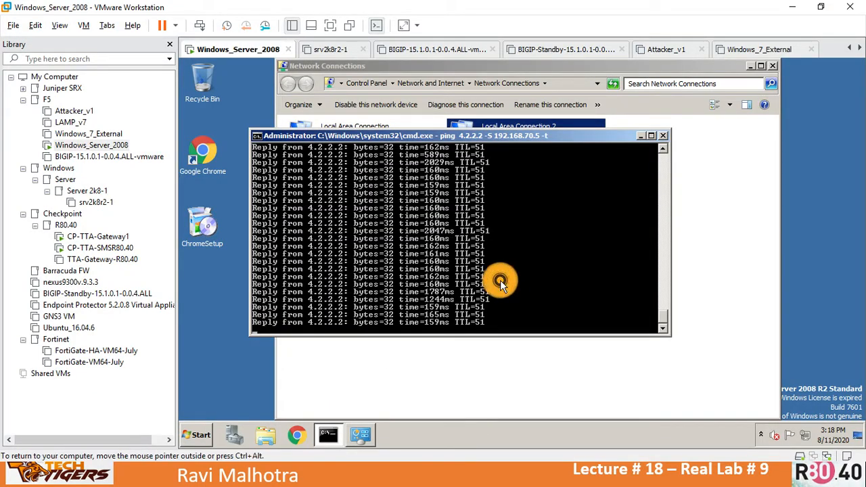
Step: Stop the 192.168.70.5 ping at 0% loss and re-run it from spoofed source 192.168.71.5
{"action": "key", "text": "ctrl+c"}
{"action": "key", "text": "Up"}
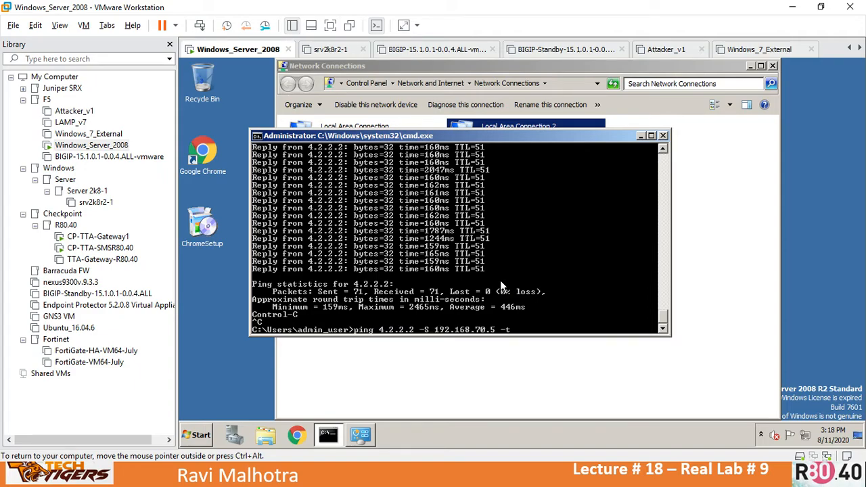
{"action": "key", "text": "Left"}
{"action": "key", "text": "Left"}
{"action": "key", "text": "Left"}
{"action": "key", "text": "Left"}
{"action": "key", "text": "Left"}
{"action": "key", "text": "BackSpace"}
{"action": "type", "text": "1"}
{"action": "key", "text": "Return"}
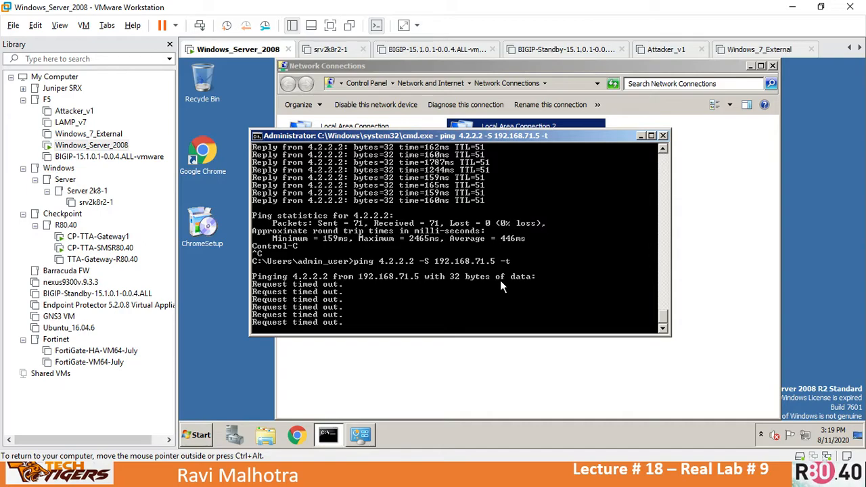
{"action": "key", "text": "ctrl+alt"}
{"action": "key", "text": "alt+Tab"}
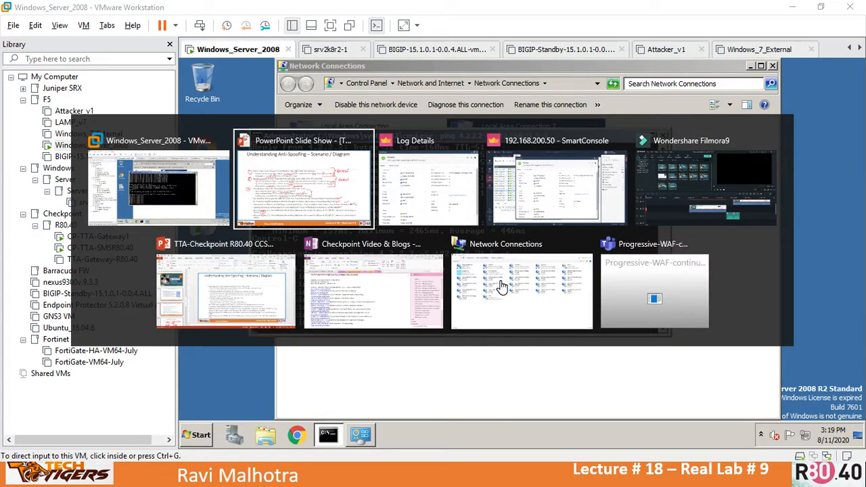
Step: Refresh the logs and open the newest entry, from 192.168.71.5 to 4.2.2.2
{"action": "key", "text": "alt+Tab"}
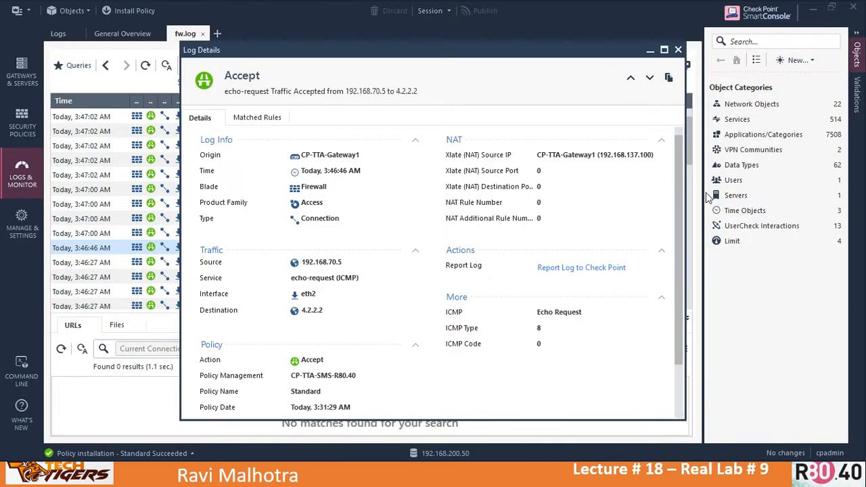
{"action": "left_click", "coordinate": [679, 49]}
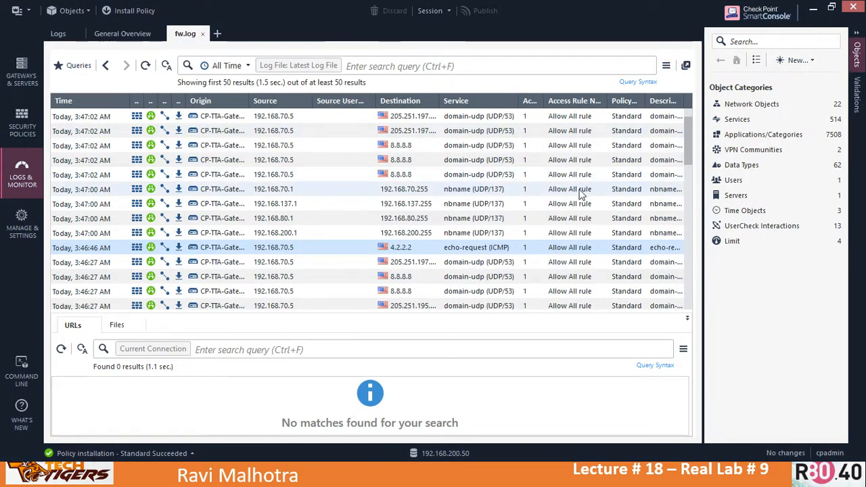
{"action": "left_click", "coordinate": [146, 66]}
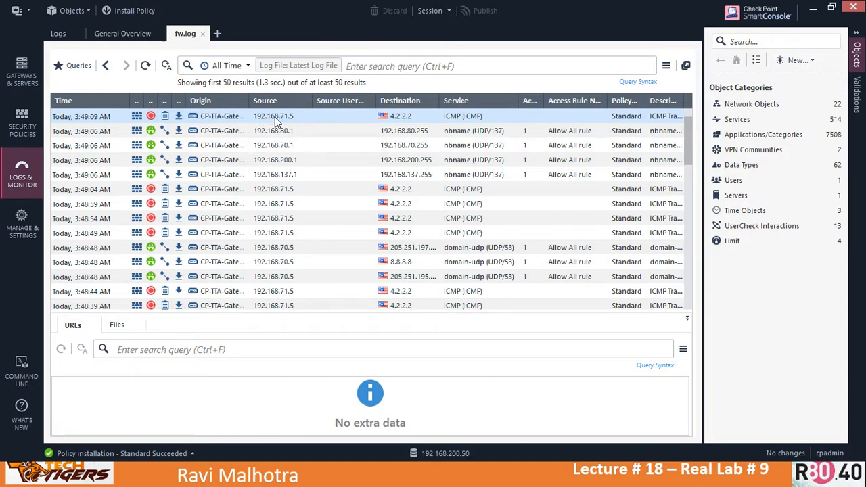
{"action": "left_click", "coordinate": [275, 117]}
{"action": "double_click", "coordinate": [287, 121]}
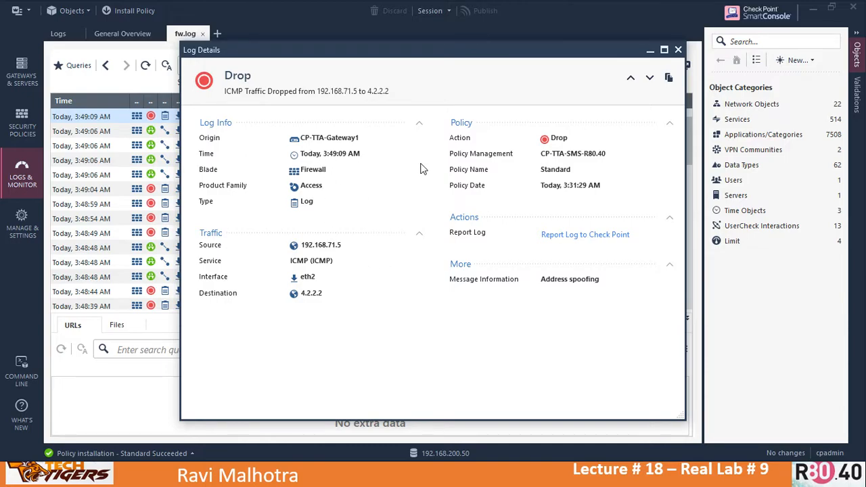
Step: Highlight the entry's Drop action, source 192.168.71.5, destination 4.2.2.2 and Address spoofing reason
{"action": "double_click", "coordinate": [559, 138]}
{"action": "left_click", "coordinate": [326, 246]}
{"action": "left_click", "coordinate": [313, 293]}
{"action": "left_click", "coordinate": [311, 293]}
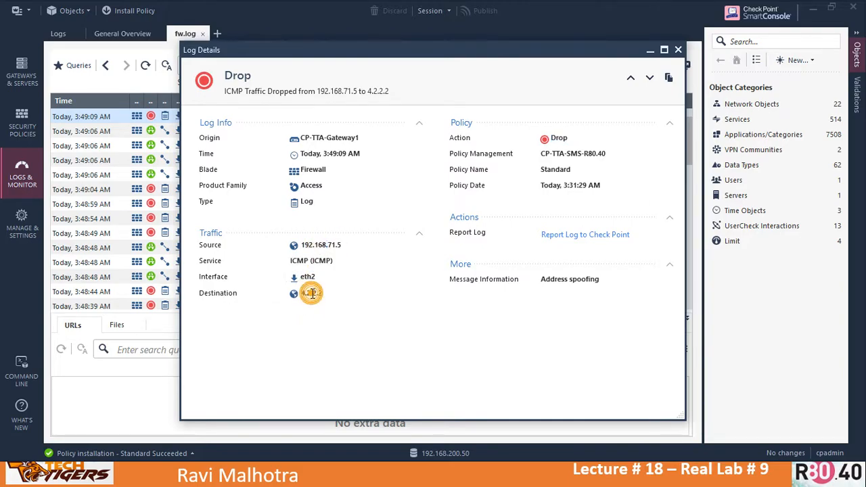
{"action": "left_click", "coordinate": [580, 281]}
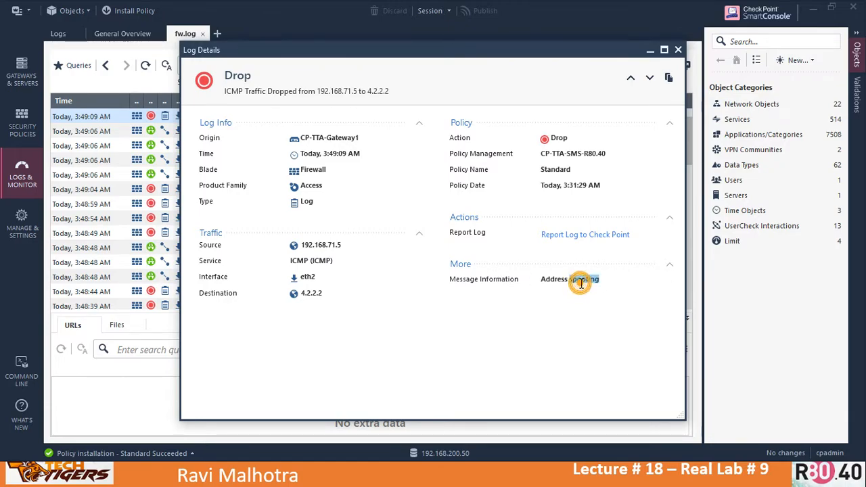
{"action": "left_click", "coordinate": [671, 269]}
{"action": "left_click", "coordinate": [672, 269]}
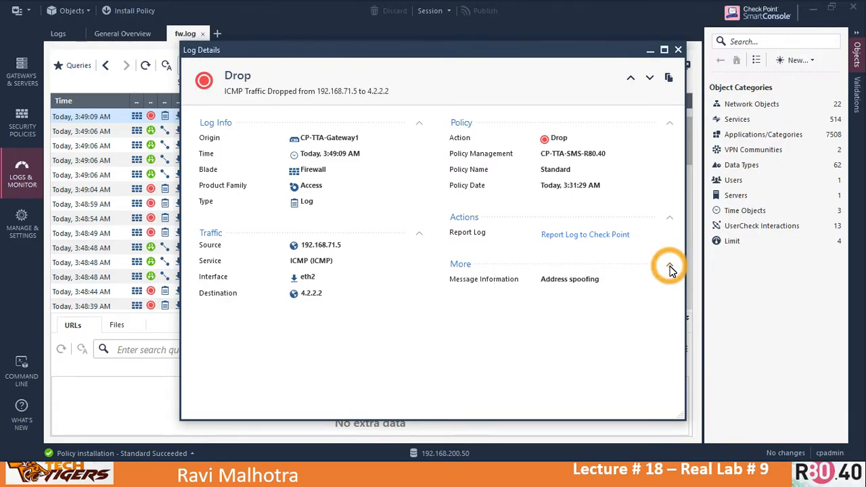
{"action": "key", "text": "alt+Tab"}
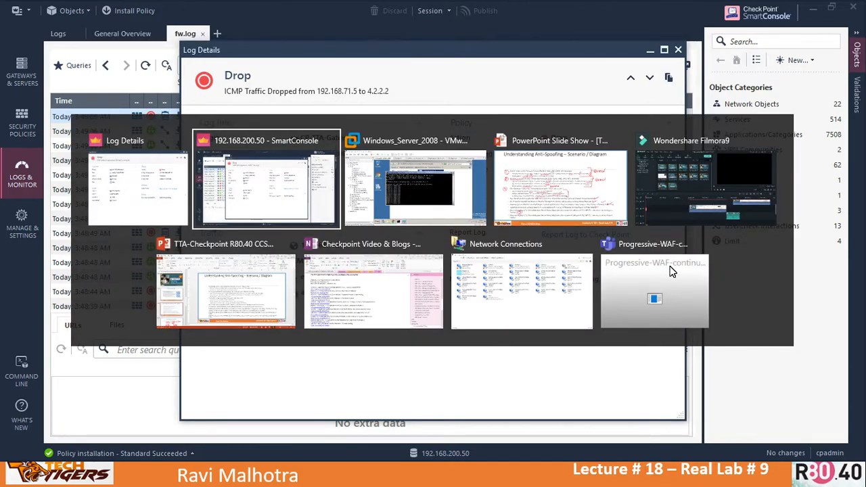
{"action": "key", "text": "alt+Tab"}
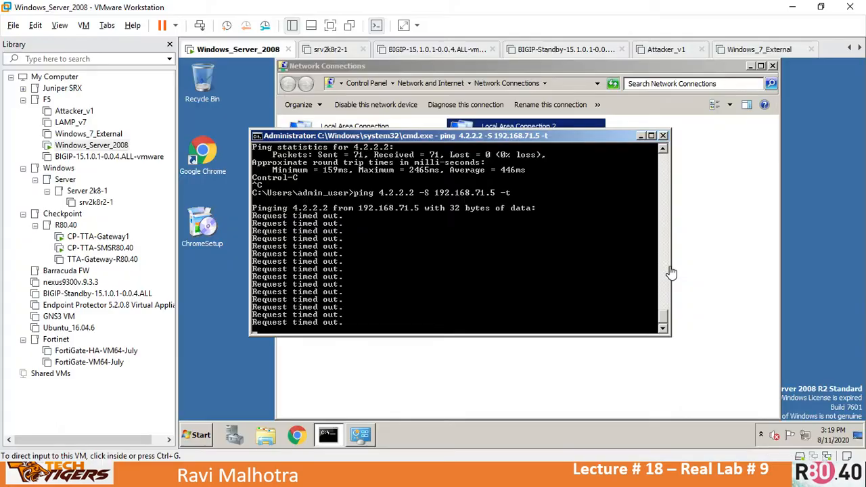
Step: Enter expert mode on the CP-TTA-Gateway1 console
{"action": "left_click", "coordinate": [88, 237]}
{"action": "left_click", "coordinate": [452, 310]}
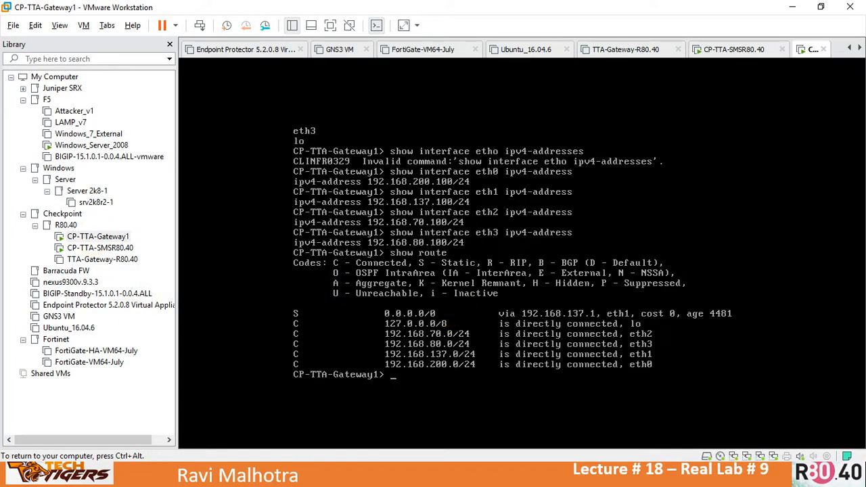
{"action": "type", "text": "expert"}
{"action": "key", "text": "Return"}
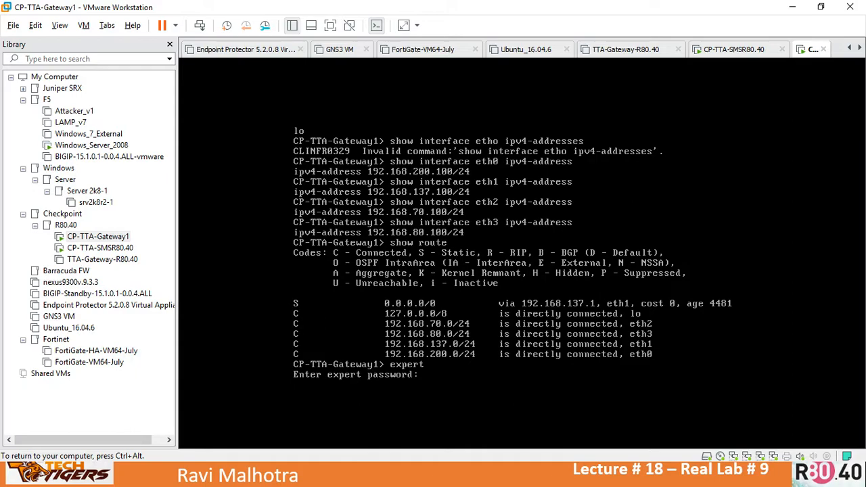
{"action": "key", "text": "Return"}
Step: Run 'fw ctl zdebug + drop | grep 4.2.2.2' to show Anti-Spoofing drops from 192.168.71.5, then stop it
{"action": "type", "text": "fw ctl "}
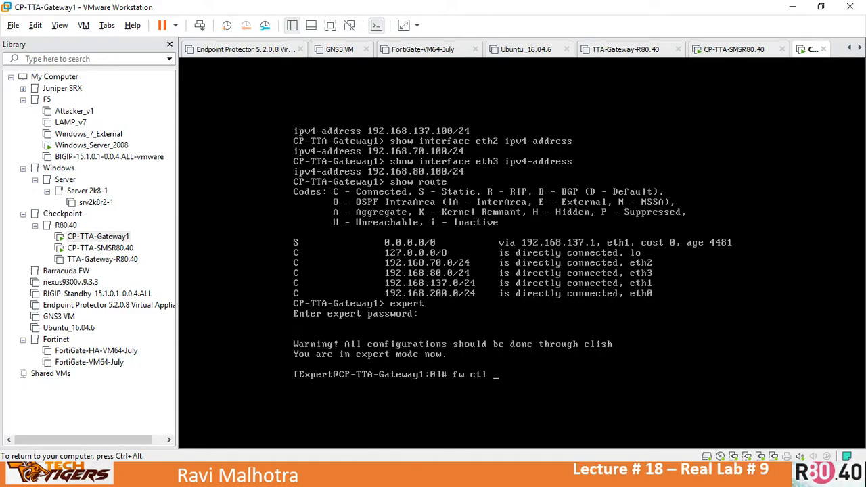
{"action": "type", "text": "zdebug + drop | grep 4.2.2.2"}
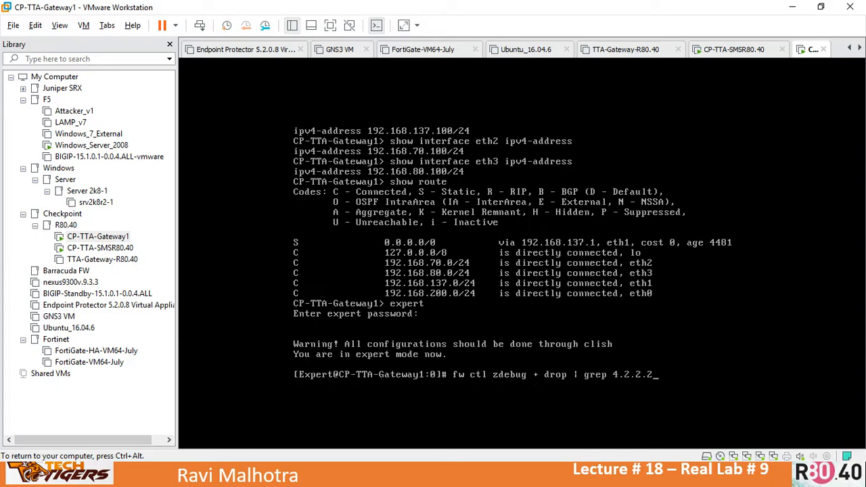
{"action": "key", "text": "Return"}
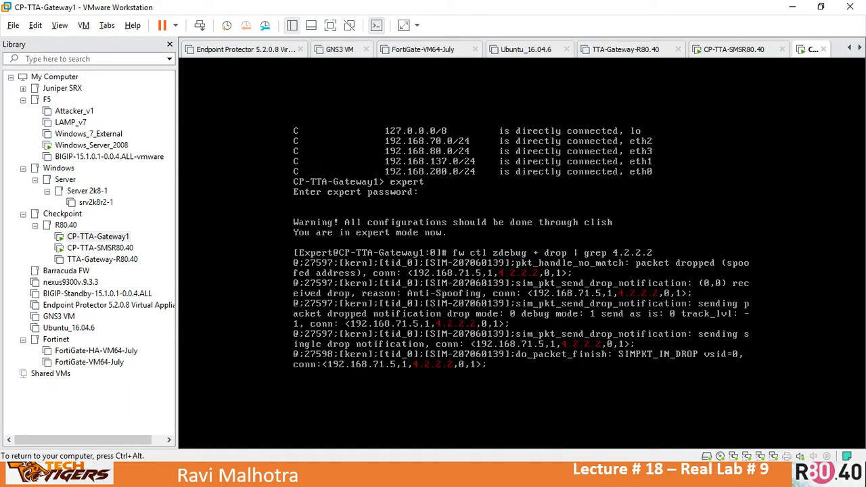
{"action": "key", "text": "ctrl+c"}
{"action": "key", "text": "ctrl+c"}
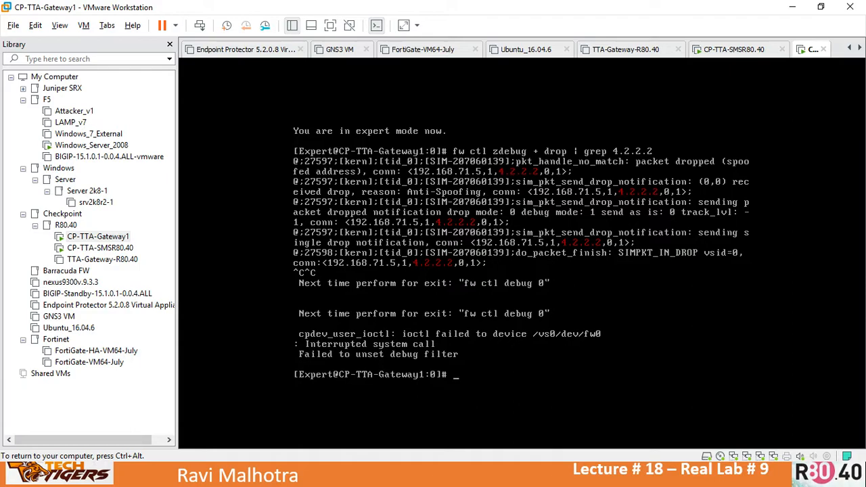
{"action": "key", "text": "ctrl+alt"}
{"action": "key", "text": "alt+Tab"}
Step: Draw a red ink mark under the last bullet, pinging 4.2.2.2 from 192.168.71.5
{"action": "key", "text": "Tab"}
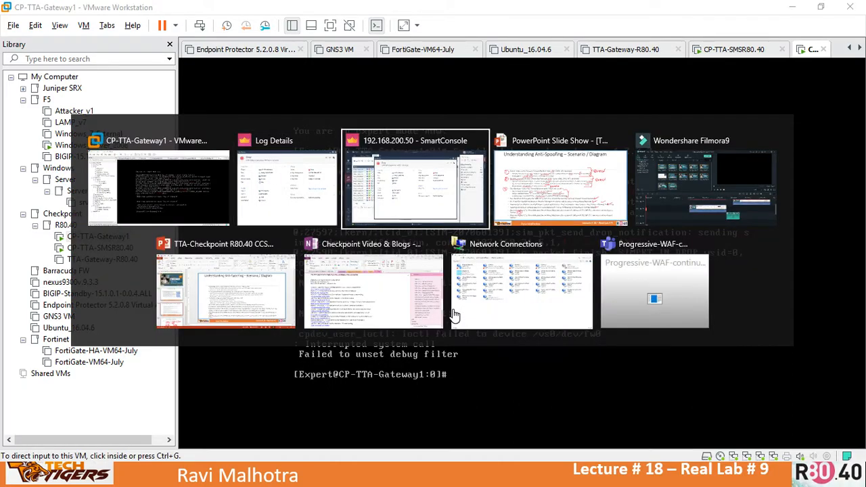
{"action": "key", "text": "Tab"}
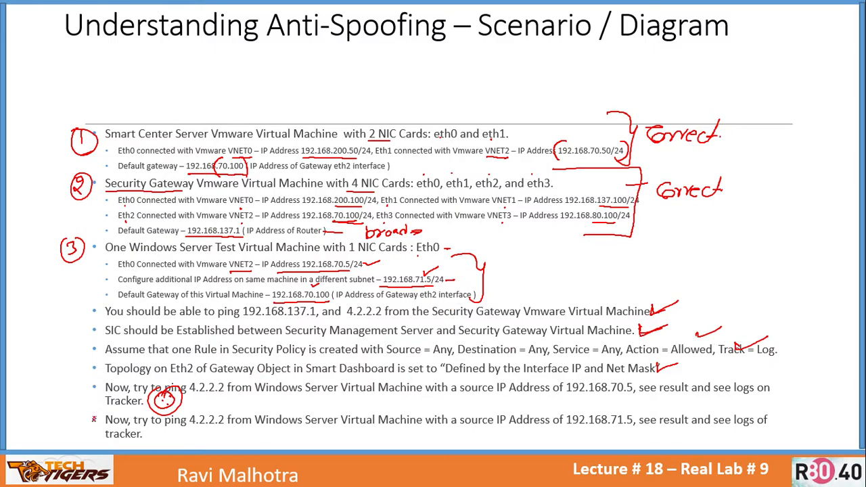
{"action": "mouse_move", "coordinate": [183, 410]}
{"action": "left_mouse_down"}
{"action": "mouse_move", "coordinate": [157, 458]}
{"action": "mouse_move", "coordinate": [184, 415]}
{"action": "left_mouse_up"}
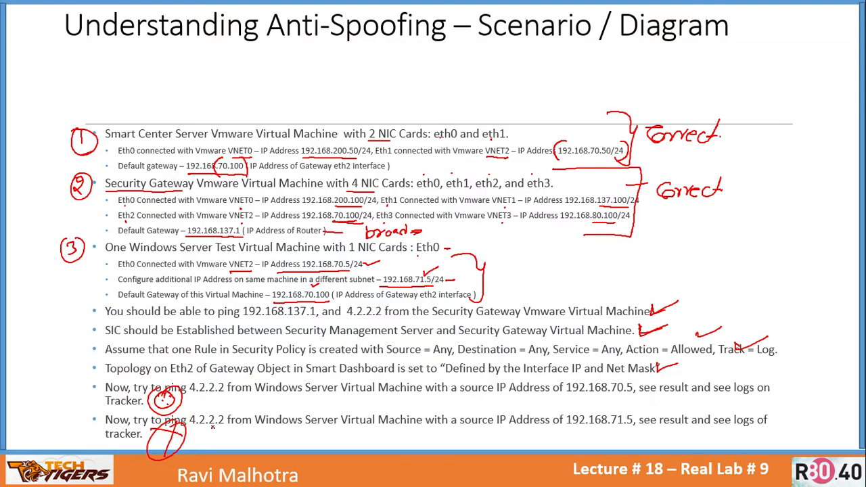
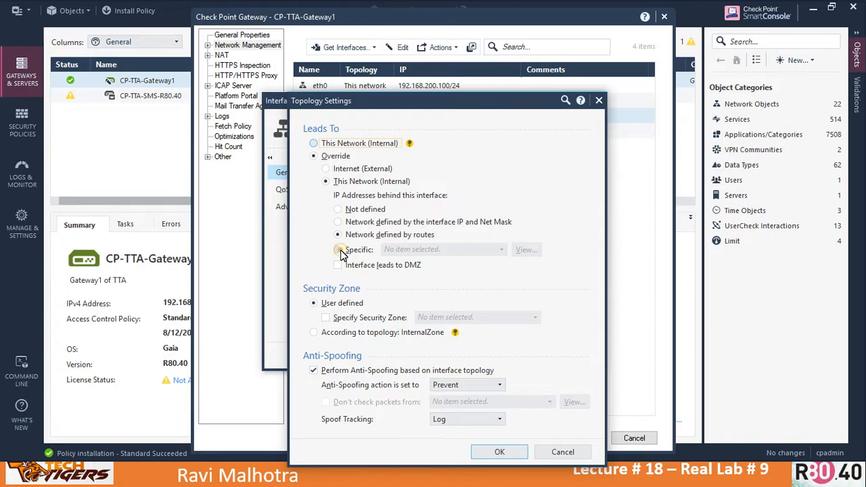
Step: Discard the eth2 topology edits and close the eth2 and CP-TTA-Gateway1 properties without saving
{"action": "left_click", "coordinate": [565, 454]}
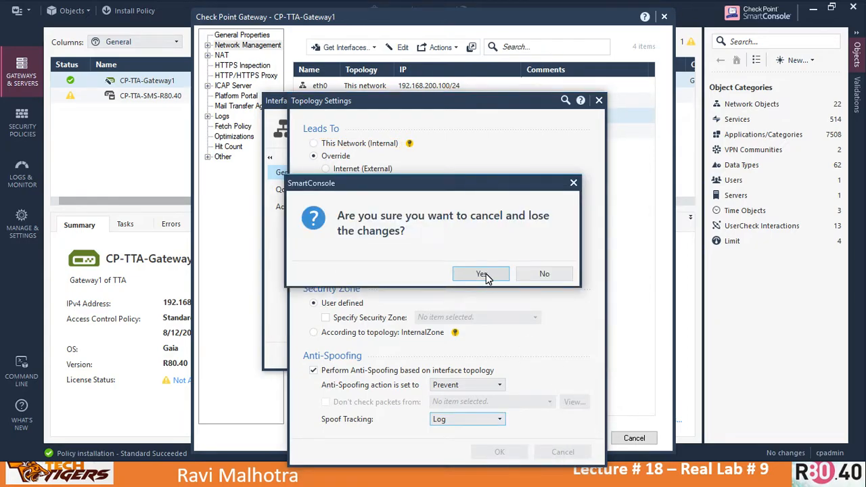
{"action": "left_click", "coordinate": [486, 274]}
{"action": "left_click", "coordinate": [566, 357]}
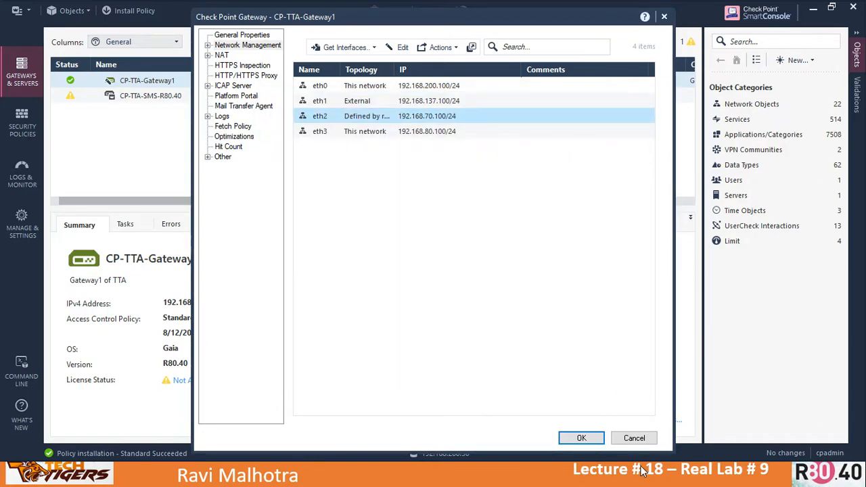
{"action": "left_click", "coordinate": [635, 438]}
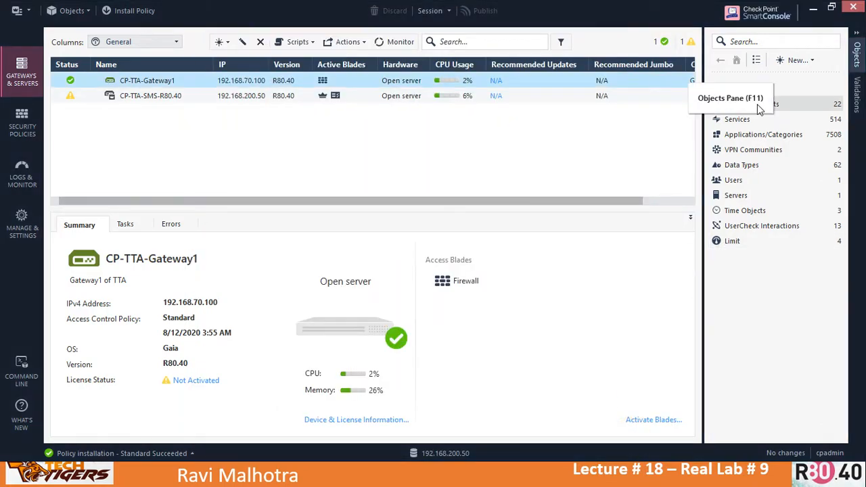
Step: Create network net-lan-192.168.70.0/24 (192.168.70.0, mask 255.255.255.0), saving past the duplicate warnings
{"action": "left_click", "coordinate": [811, 60]}
{"action": "left_click", "coordinate": [773, 75]}
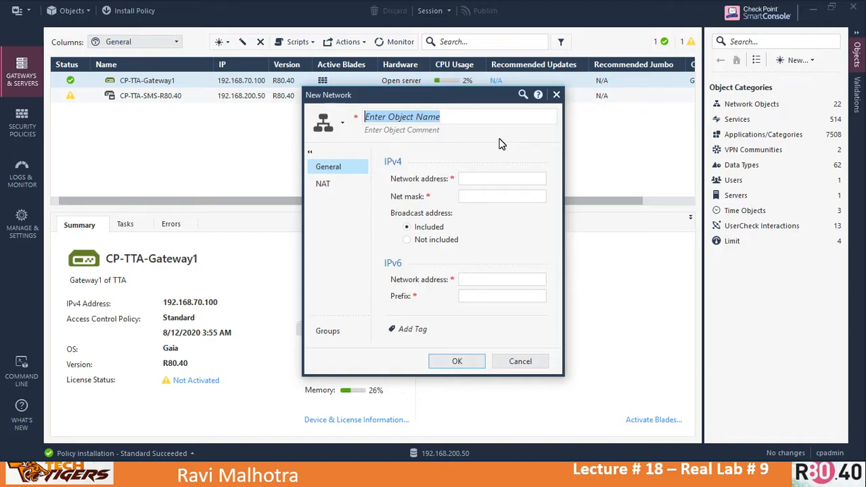
{"action": "type", "text": "net-lan-192.168."}
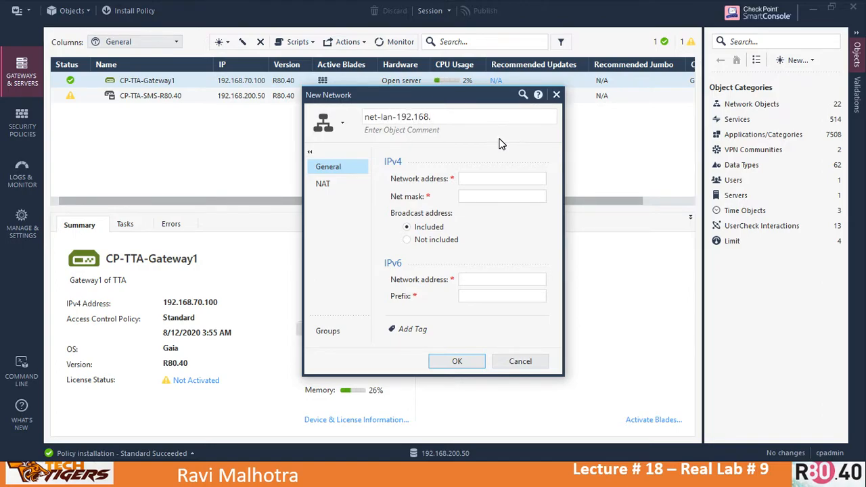
{"action": "type", "text": "70.0/24"}
{"action": "left_click", "coordinate": [477, 178]}
{"action": "type", "text": "192.168.7"}
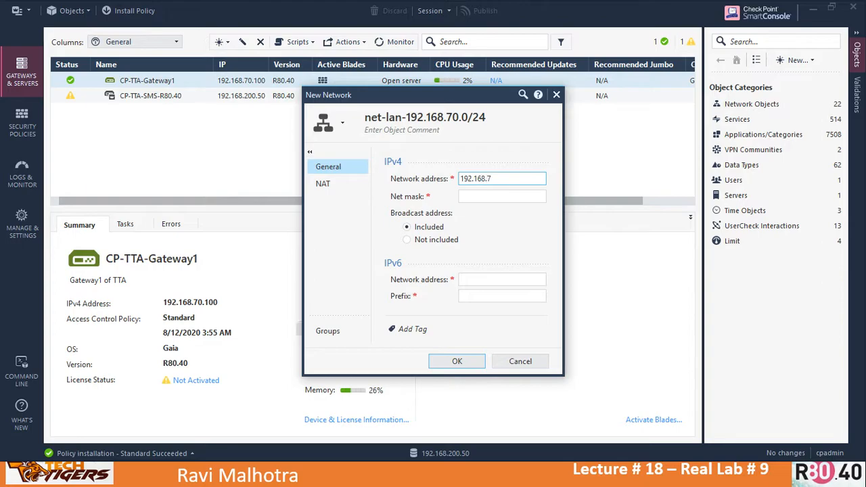
{"action": "key", "text": "Tab"}
{"action": "type", "text": "255.255.255.0"}
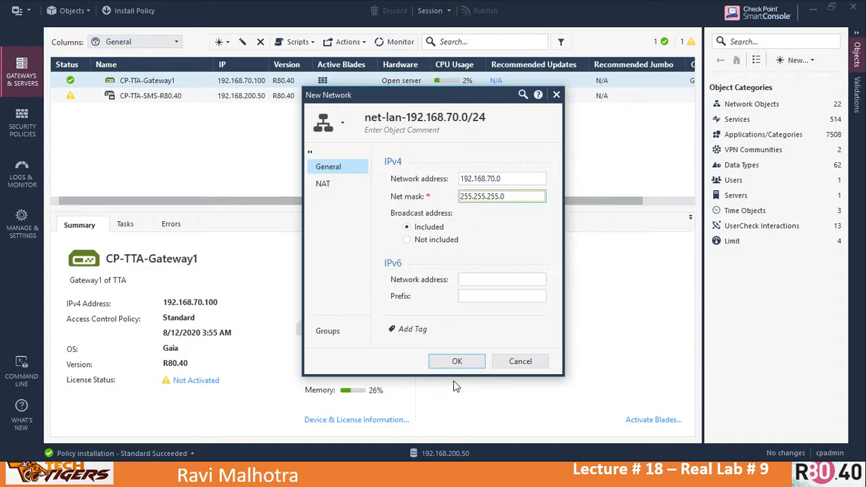
{"action": "left_click", "coordinate": [453, 361]}
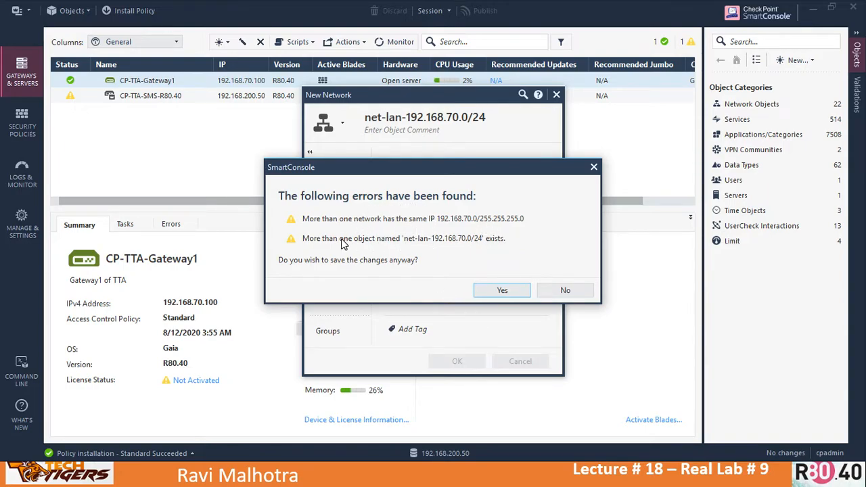
{"action": "left_click", "coordinate": [501, 291]}
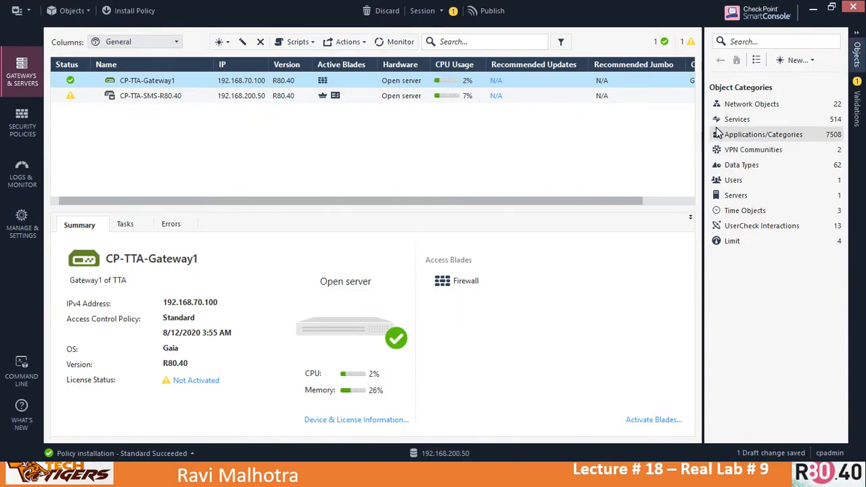
Step: Start a new network object named net-lan-192.168.71.0/24 and copy its address part
{"action": "left_click", "coordinate": [809, 60]}
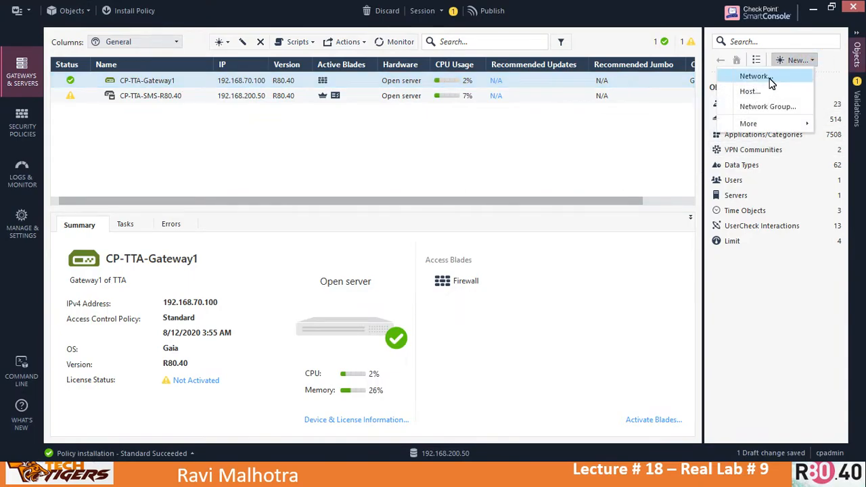
{"action": "left_click", "coordinate": [768, 78]}
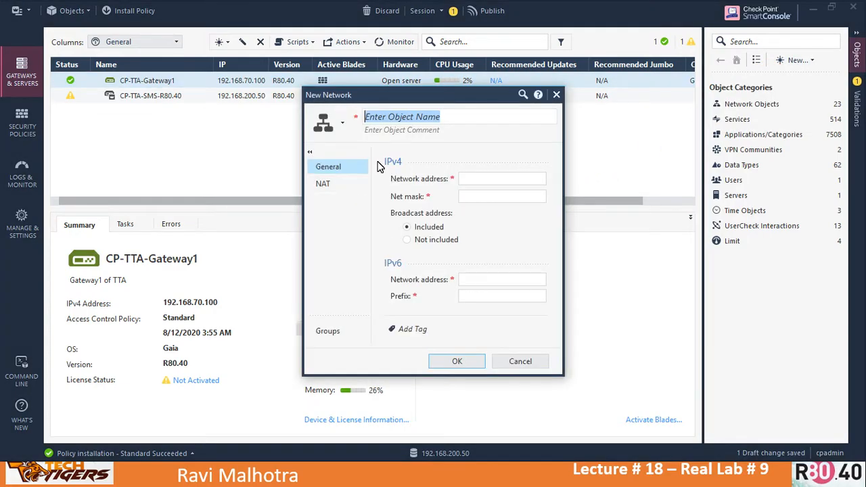
{"action": "type", "text": "n"}
{"action": "key", "text": "BackSpace"}
{"action": "type", "text": "ne"}
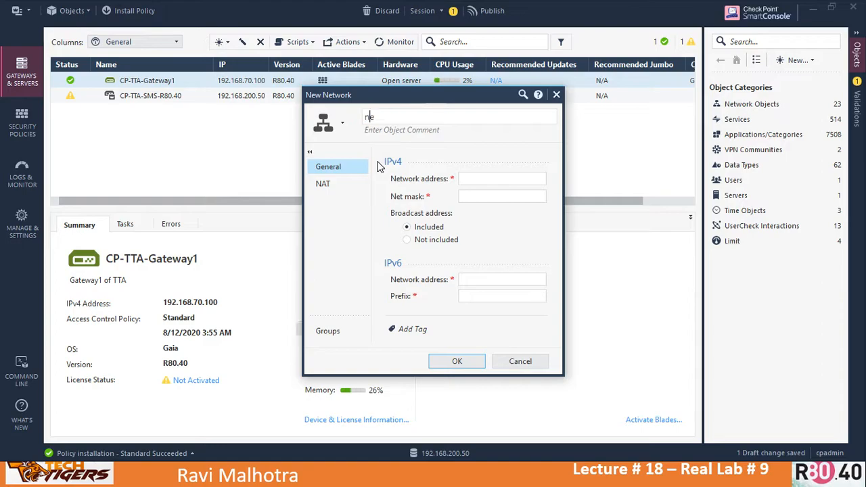
{"action": "type", "text": "twork"}
{"action": "type", "text": "-a"}
{"action": "key", "text": "BackSpace"}
{"action": "type", "text": "lan"}
{"action": "type", "text": "lan"}
{"action": "type", "text": "-19"}
{"action": "type", "text": "2.168."}
{"action": "type", "text": "71.0"}
{"action": "type", "text": "/24"}
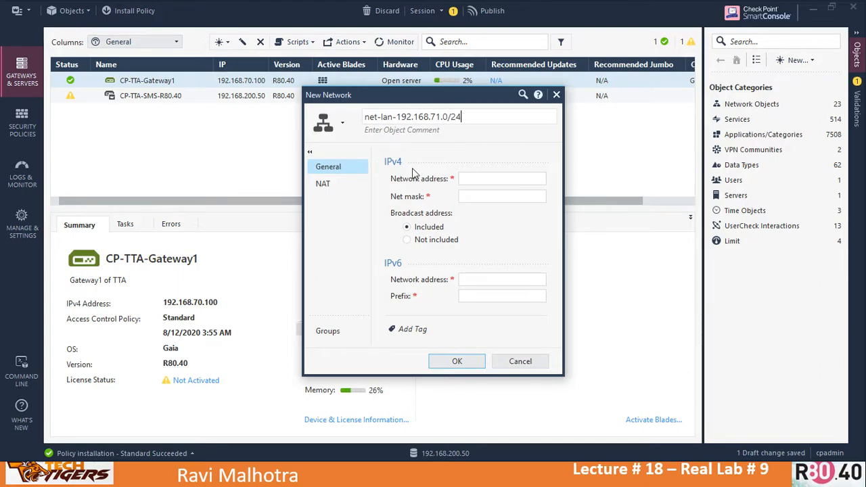
{"action": "left_click_drag", "start_coordinate": [398, 117], "coordinate": [449, 117]}
{"action": "key", "text": "ctrl+c"}
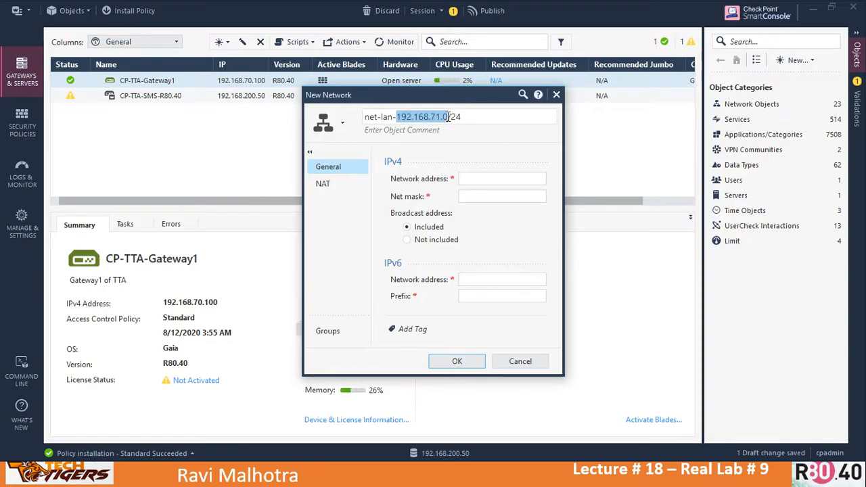
Step: Enter network address 192.168.71.0 with mask 255.255.255.0 and save the object
{"action": "left_click", "coordinate": [479, 177]}
{"action": "key", "text": "ctrl+v"}
{"action": "left_click", "coordinate": [476, 195]}
{"action": "type", "text": "255.2"}
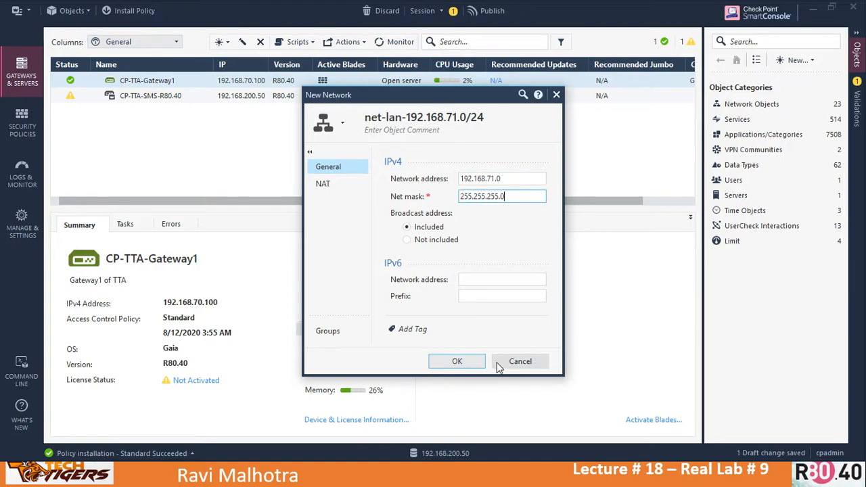
{"action": "left_click", "coordinate": [457, 362]}
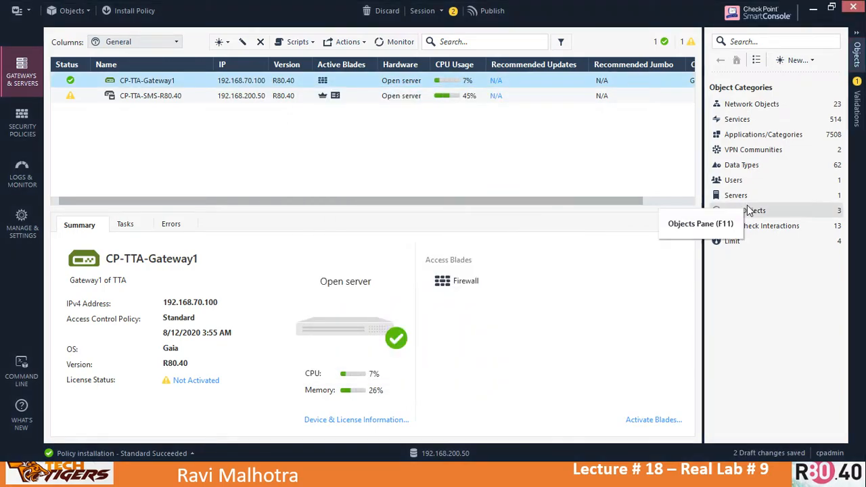
Step: Start a new network group with members net-lan-192.168.70.0/24 and net-lan-192.168.71.0/24
{"action": "left_click", "coordinate": [760, 107]}
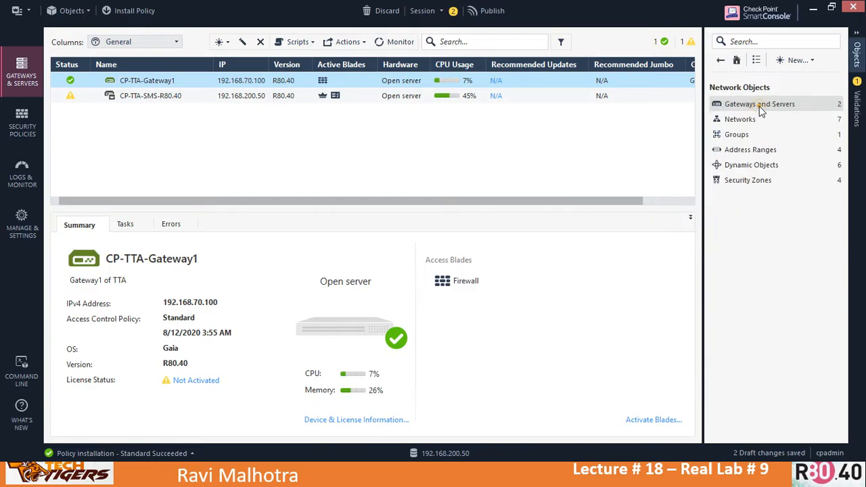
{"action": "left_click", "coordinate": [744, 119]}
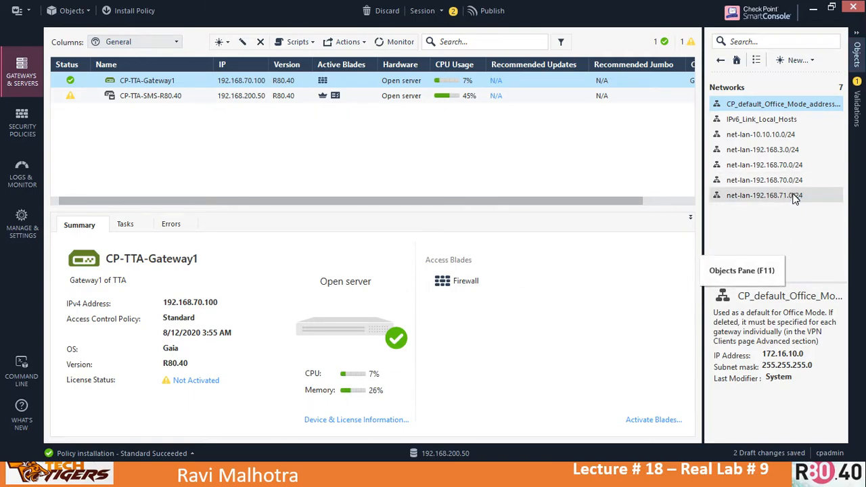
{"action": "mouse_move", "coordinate": [780, 195]}
{"action": "left_click", "coordinate": [810, 60]}
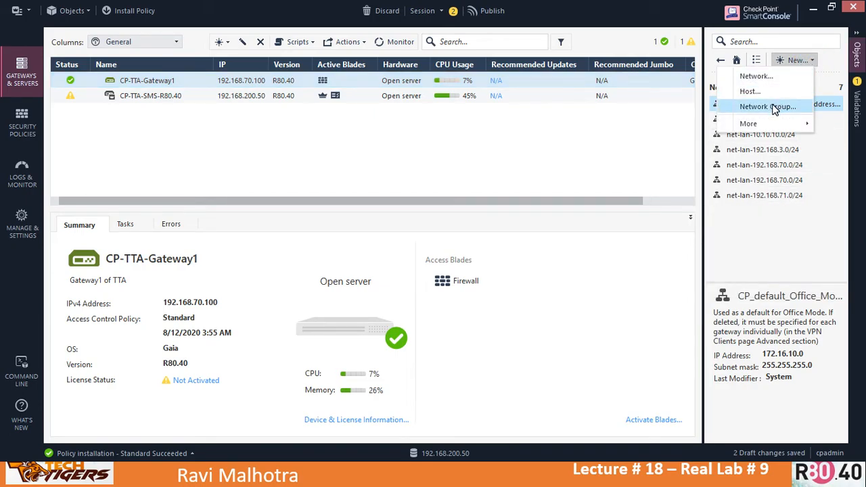
{"action": "left_click", "coordinate": [773, 105]}
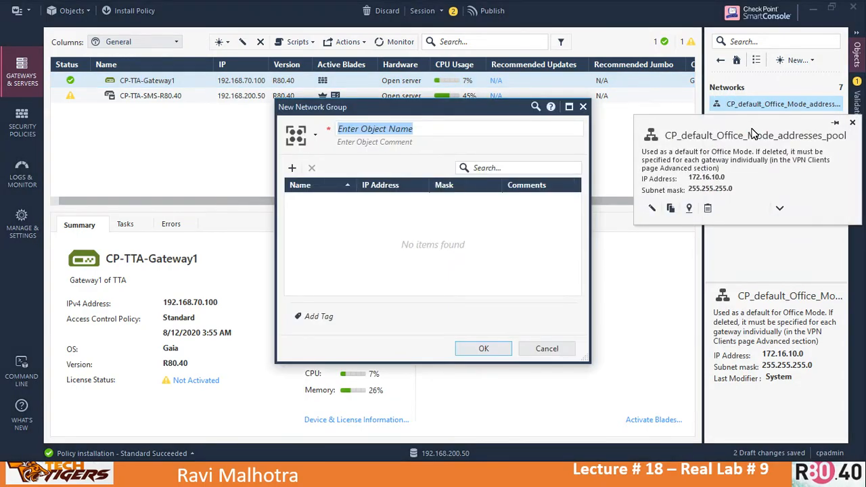
{"action": "type", "text": "group"}
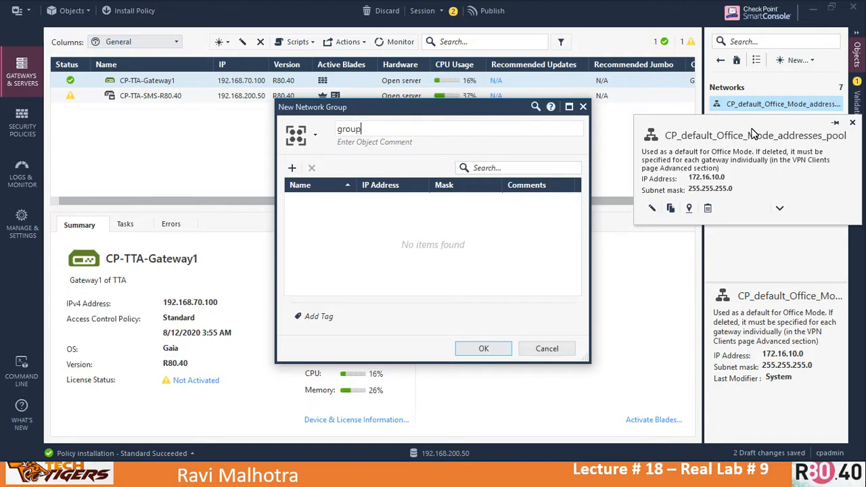
{"action": "type", "text": "-lansubnets"}
{"action": "left_click", "coordinate": [293, 169]}
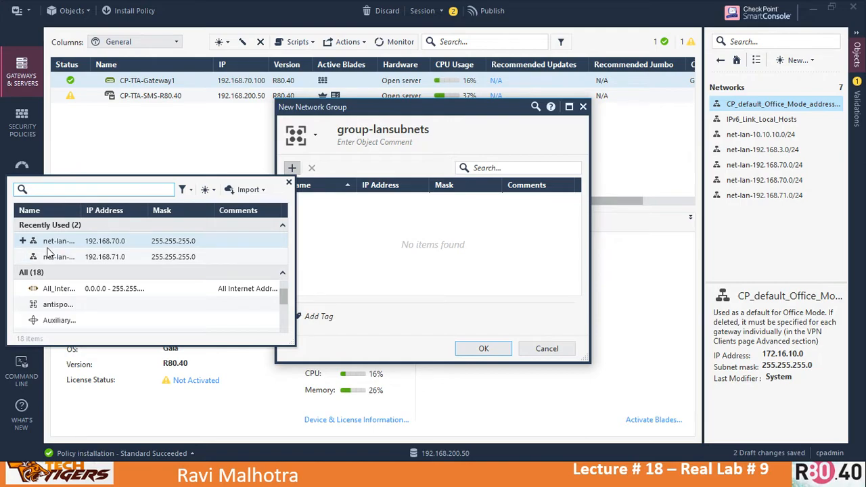
{"action": "left_click", "coordinate": [23, 243]}
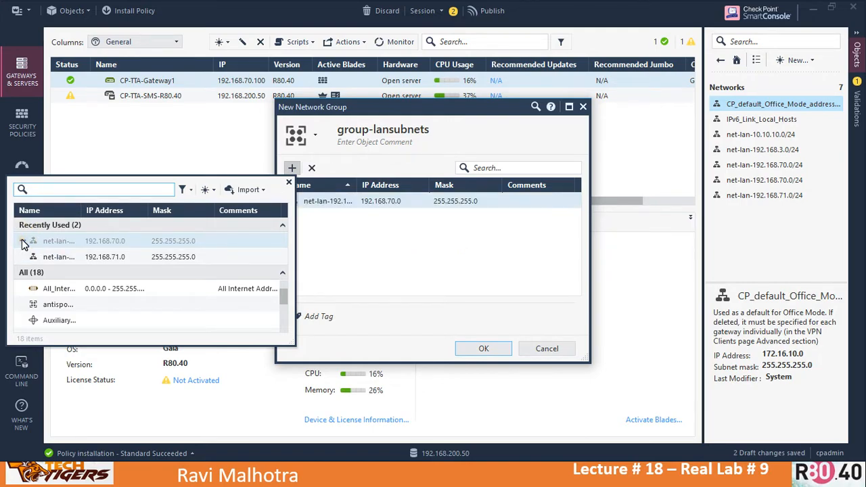
{"action": "left_click", "coordinate": [22, 257]}
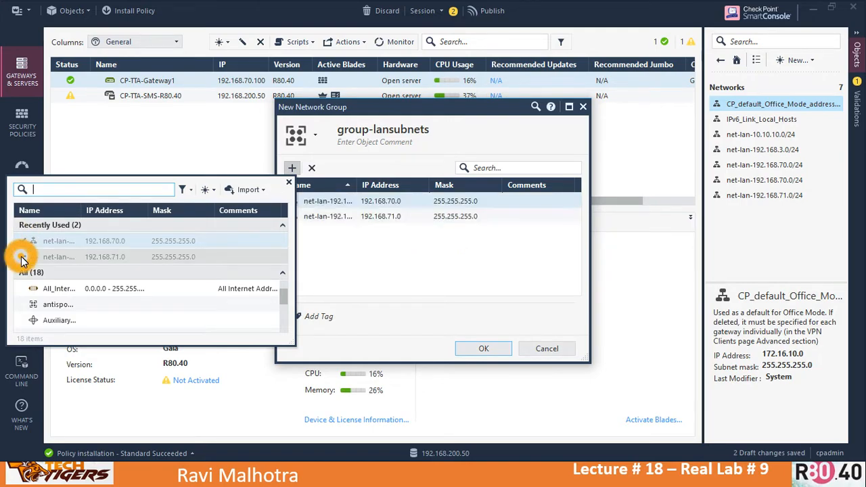
{"action": "left_click", "coordinate": [289, 183]}
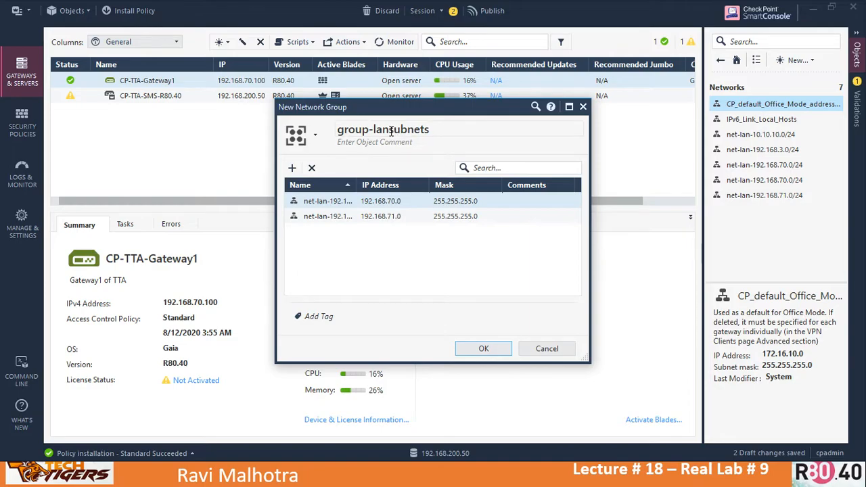
Step: Correct the group name to group-lan-subnets and save the group
{"action": "left_click", "coordinate": [391, 130]}
{"action": "left_click", "coordinate": [391, 130]}
{"action": "left_click", "coordinate": [377, 130]}
{"action": "type", "text": "-"}
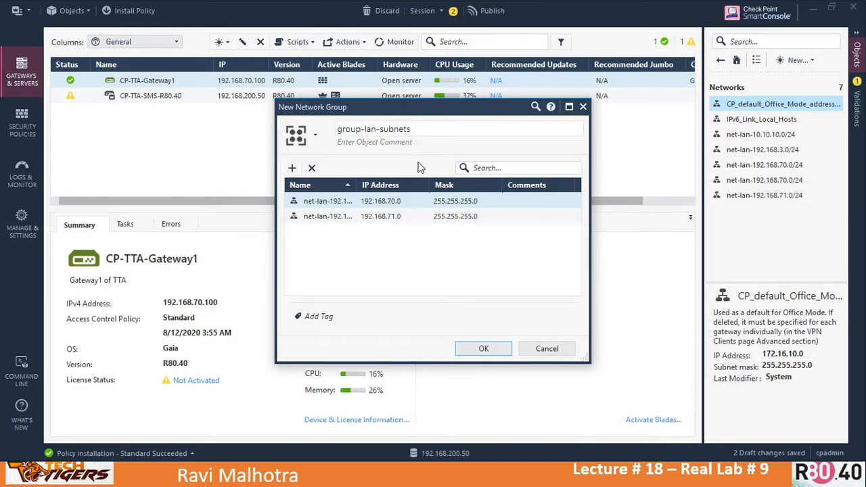
{"action": "left_click", "coordinate": [483, 348]}
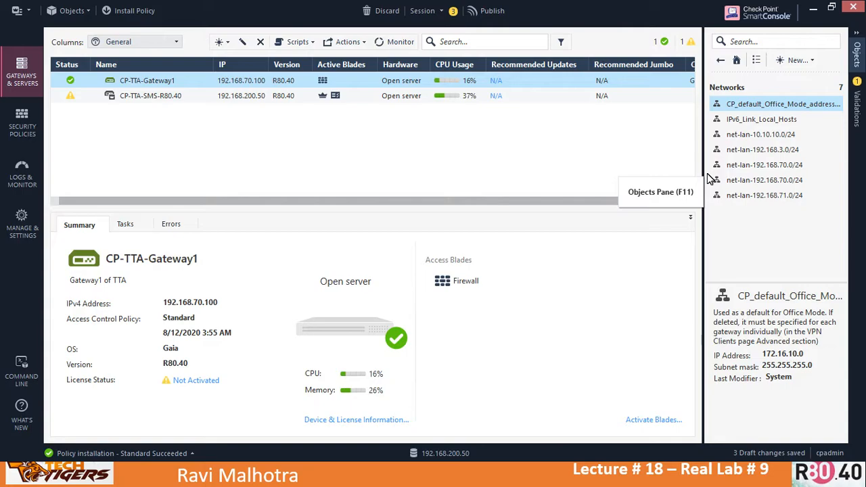
Step: Open the eth2 interface topology settings of CP-TTA-Gateway1 from Network Management
{"action": "left_click", "coordinate": [151, 80]}
{"action": "double_click", "coordinate": [150, 81]}
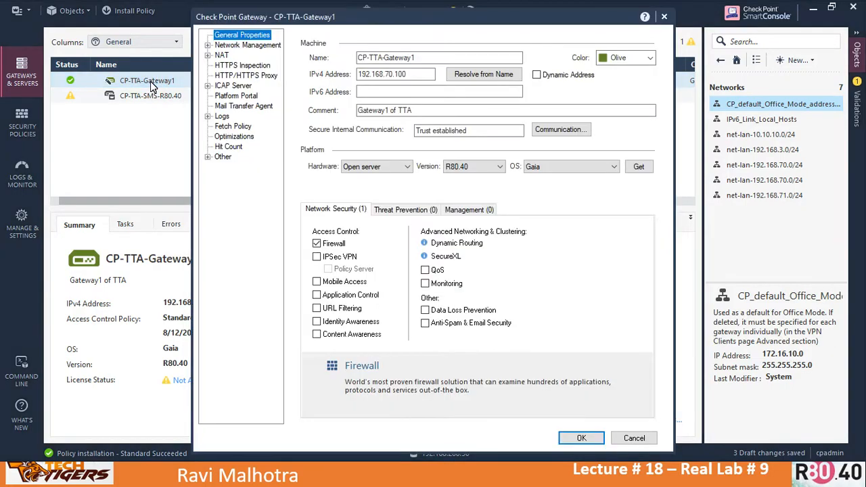
{"action": "left_click", "coordinate": [238, 47]}
{"action": "left_click", "coordinate": [315, 115]}
{"action": "double_click", "coordinate": [315, 116]}
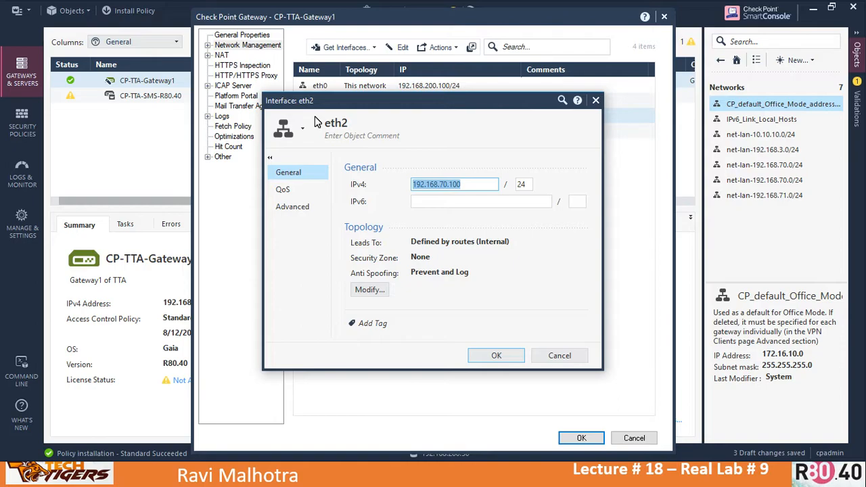
{"action": "left_click", "coordinate": [367, 289]}
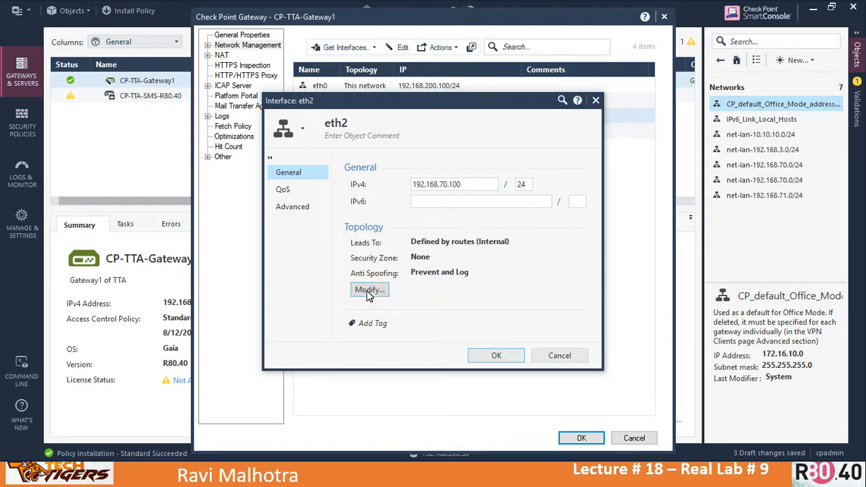
Step: Set the network behind eth2 to Specific: group-lan-subnets
{"action": "left_click", "coordinate": [340, 250]}
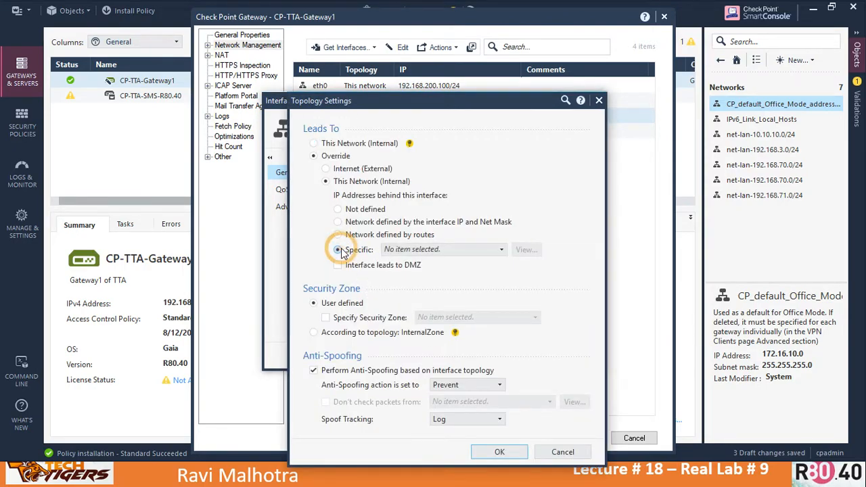
{"action": "left_click", "coordinate": [501, 250]}
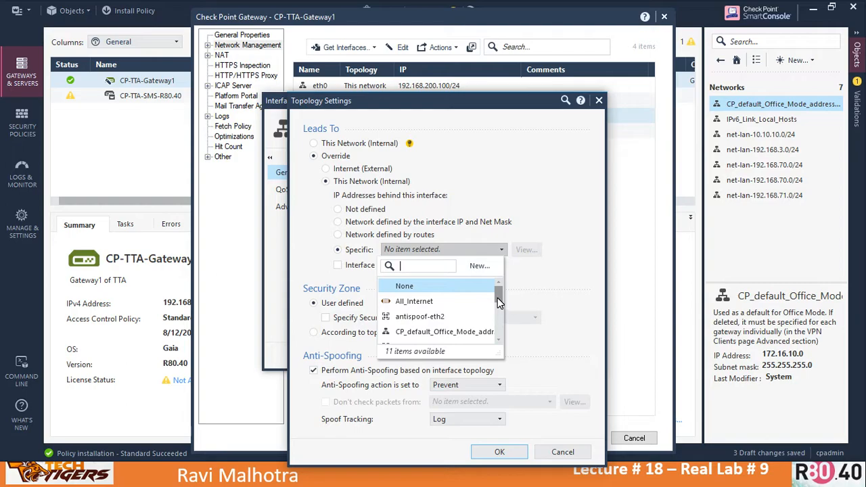
{"action": "left_click_drag", "start_coordinate": [498, 306], "coordinate": [501, 342]}
{"action": "left_click", "coordinate": [500, 339]}
{"action": "left_click", "coordinate": [500, 339]}
{"action": "left_click", "coordinate": [499, 329]}
{"action": "left_click_drag", "start_coordinate": [500, 330], "coordinate": [500, 313]}
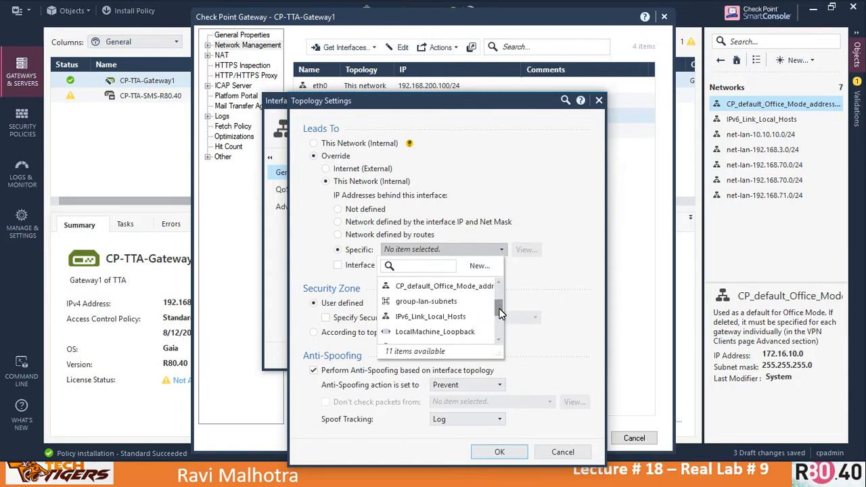
{"action": "mouse_move", "coordinate": [422, 306]}
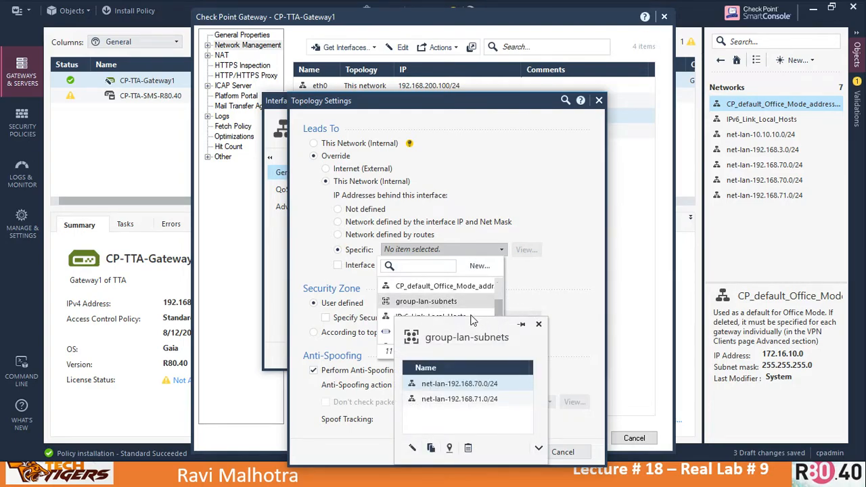
{"action": "left_click", "coordinate": [432, 309]}
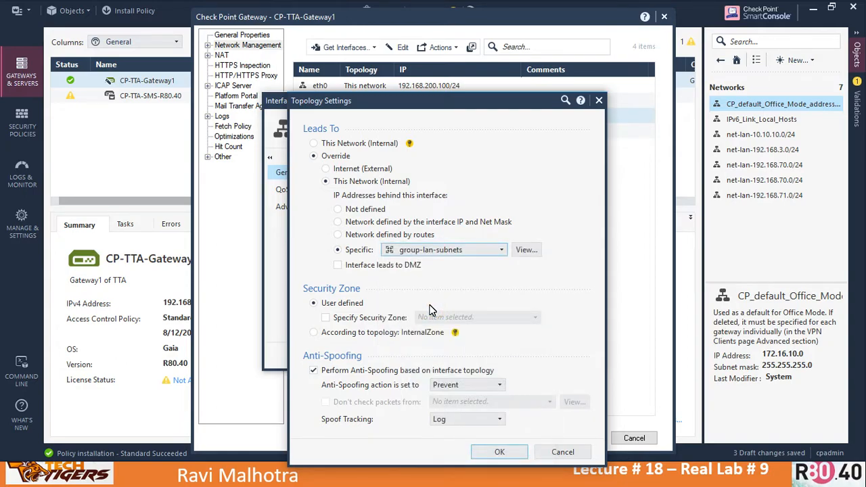
Step: Confirm the topology, eth2 interface and gateway dialogs to keep the change
{"action": "left_click", "coordinate": [500, 453]}
{"action": "left_click", "coordinate": [496, 356]}
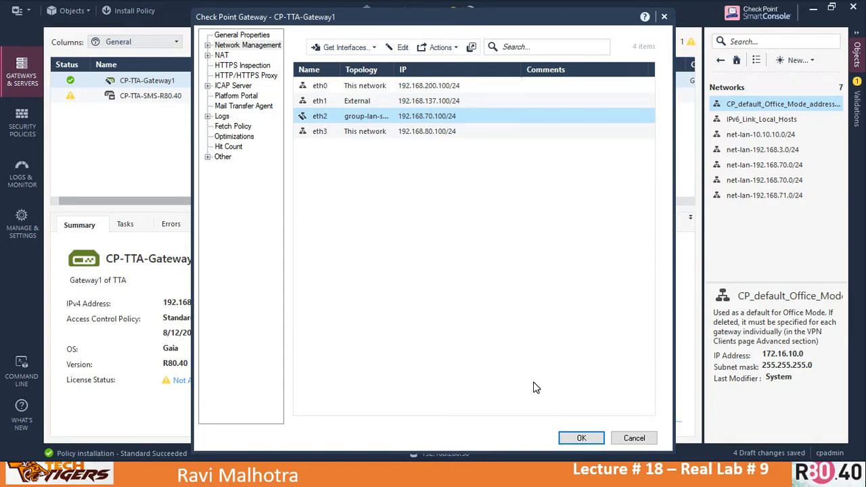
{"action": "left_click", "coordinate": [581, 438]}
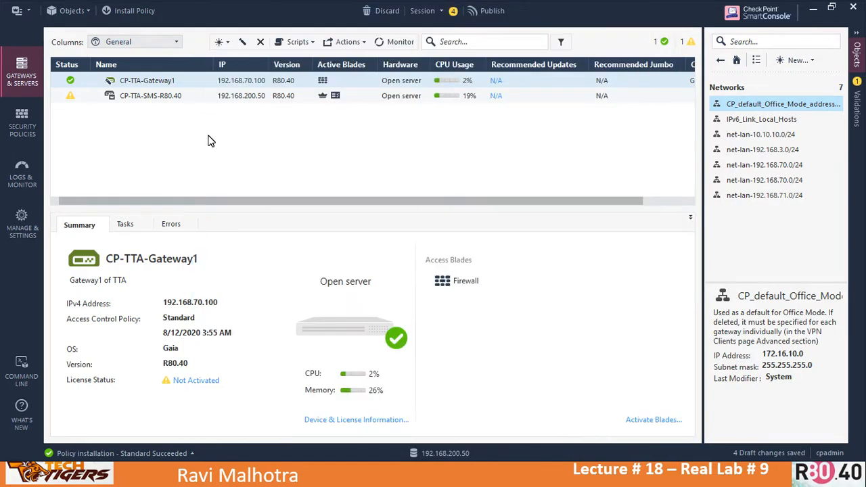
{"action": "left_click", "coordinate": [130, 14]}
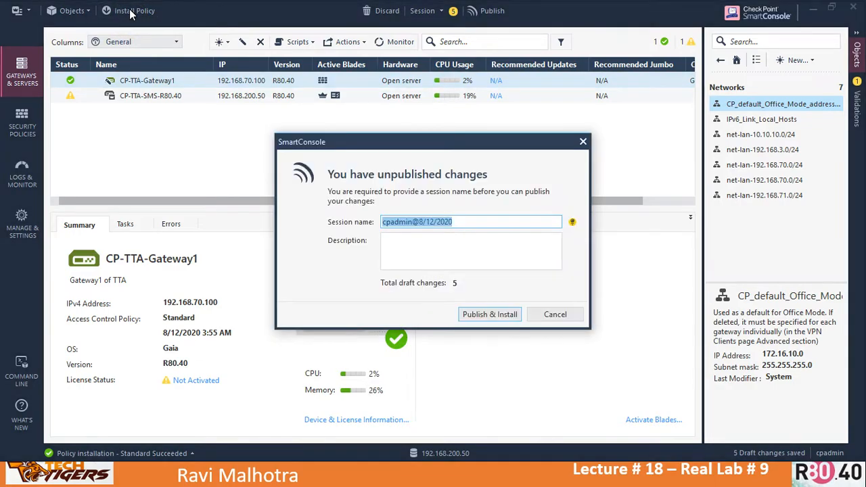
Step: Try Publish & Install and open the duplicate net-lan-192.168.70.0/24 from the name-uniqueness error
{"action": "left_click", "coordinate": [486, 314]}
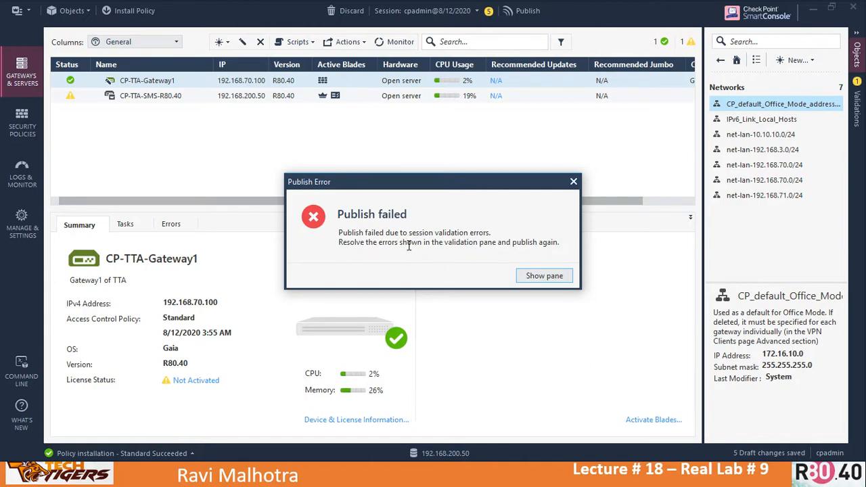
{"action": "left_click", "coordinate": [539, 276]}
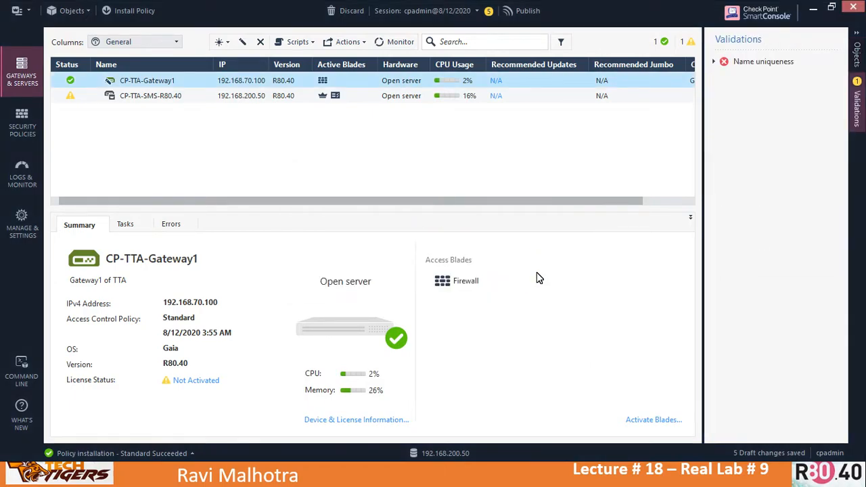
{"action": "left_click", "coordinate": [772, 66]}
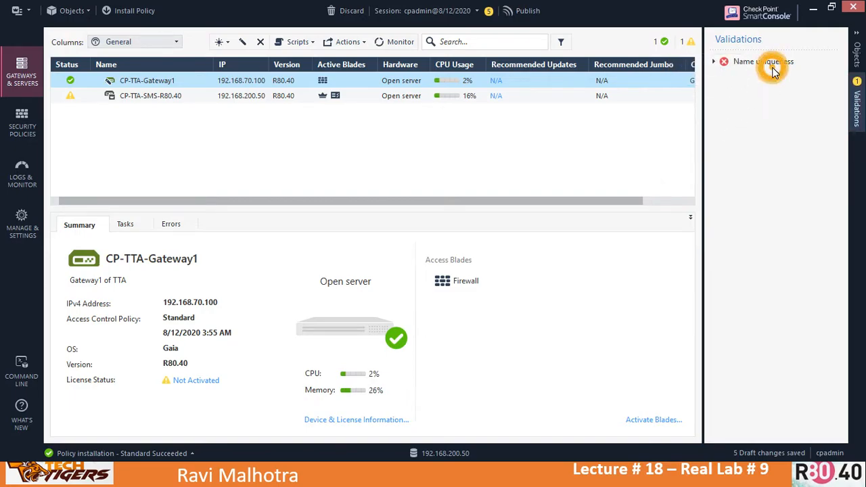
{"action": "left_click", "coordinate": [717, 61]}
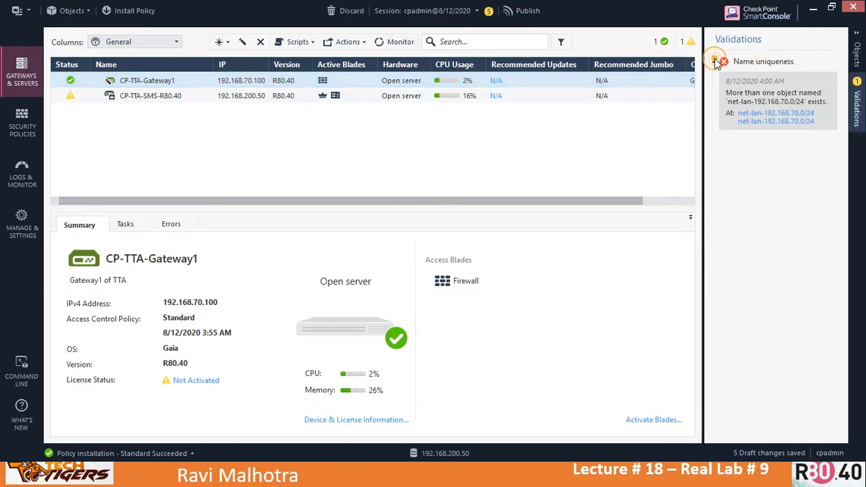
{"action": "left_click", "coordinate": [773, 121]}
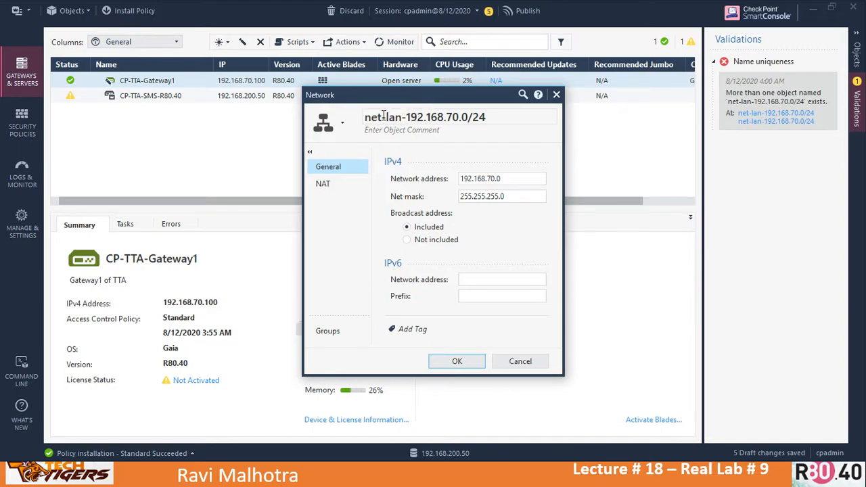
Step: Rename the duplicate network object to 'w' and save it
{"action": "left_click", "coordinate": [383, 117]}
{"action": "key", "text": "ctrl+a"}
{"action": "type", "text": "w"}
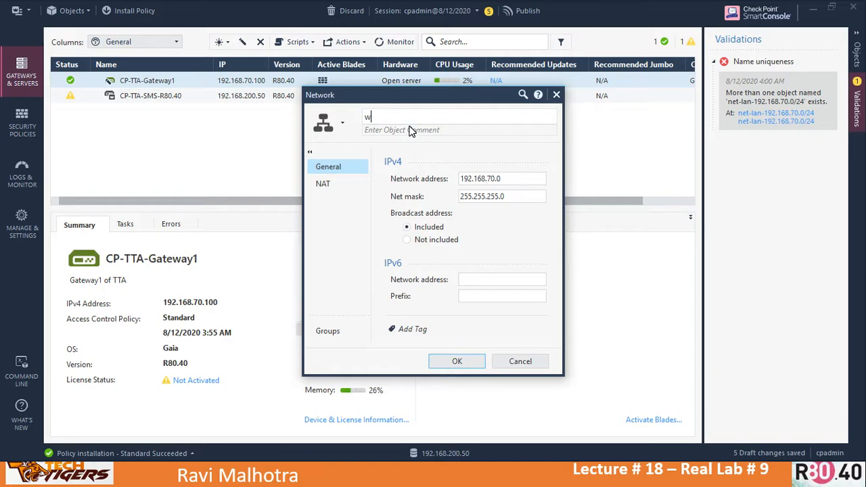
{"action": "left_click", "coordinate": [409, 128]}
{"action": "double_click", "coordinate": [371, 118]}
{"action": "left_click", "coordinate": [451, 359]}
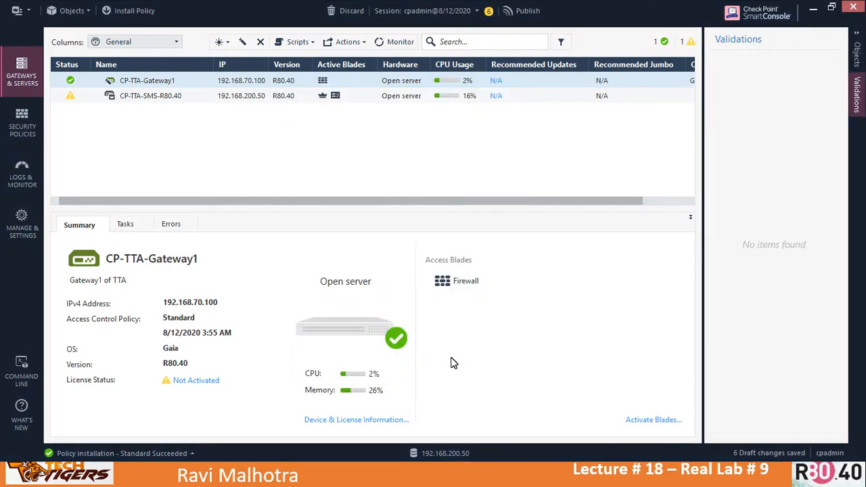
Step: Check group-lan-subnets members in eth2's topology settings, then close all dialogs unchanged
{"action": "double_click", "coordinate": [155, 82]}
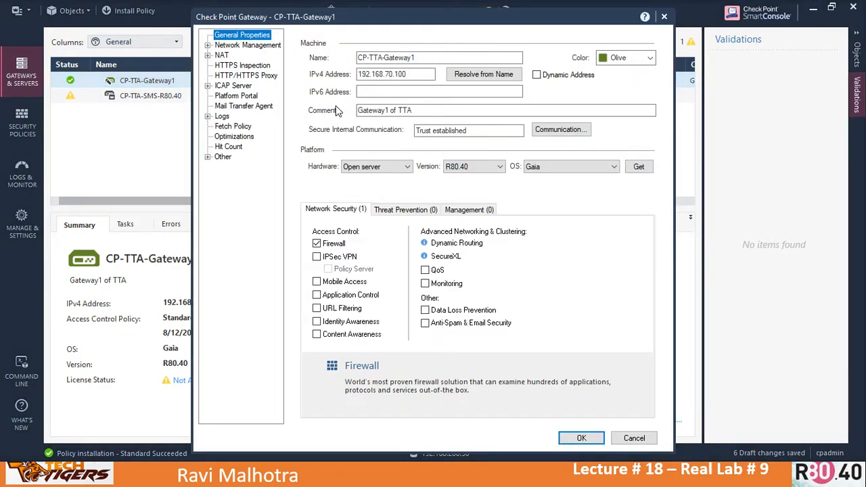
{"action": "left_click", "coordinate": [245, 46]}
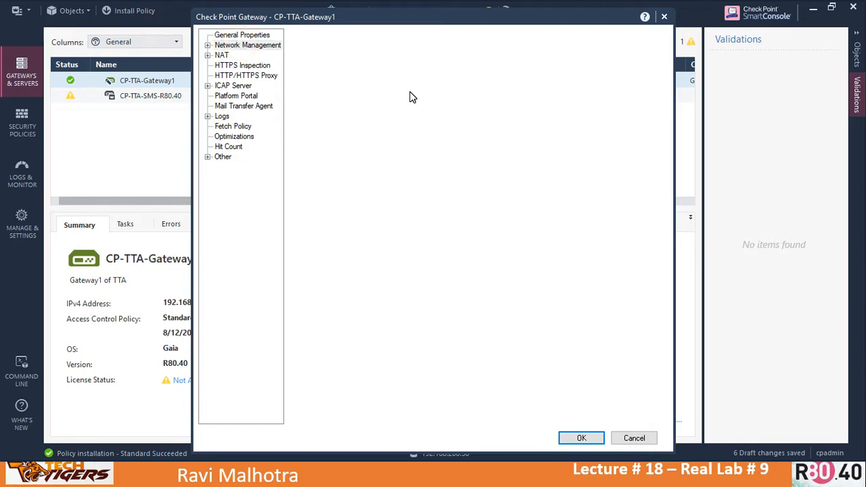
{"action": "double_click", "coordinate": [338, 117]}
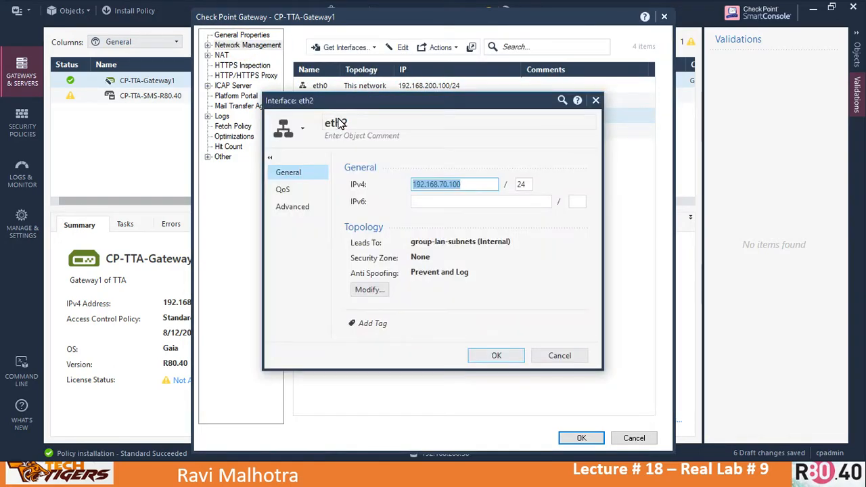
{"action": "left_click", "coordinate": [371, 291]}
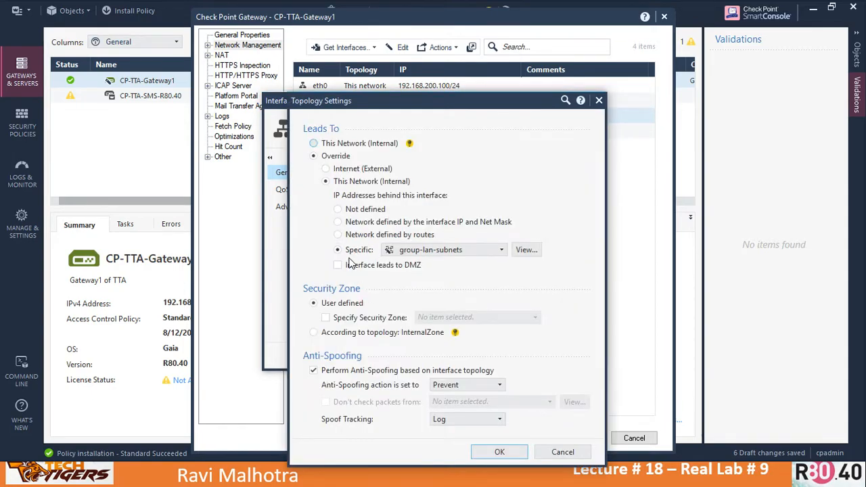
{"action": "mouse_move", "coordinate": [425, 252]}
{"action": "left_click", "coordinate": [527, 249]}
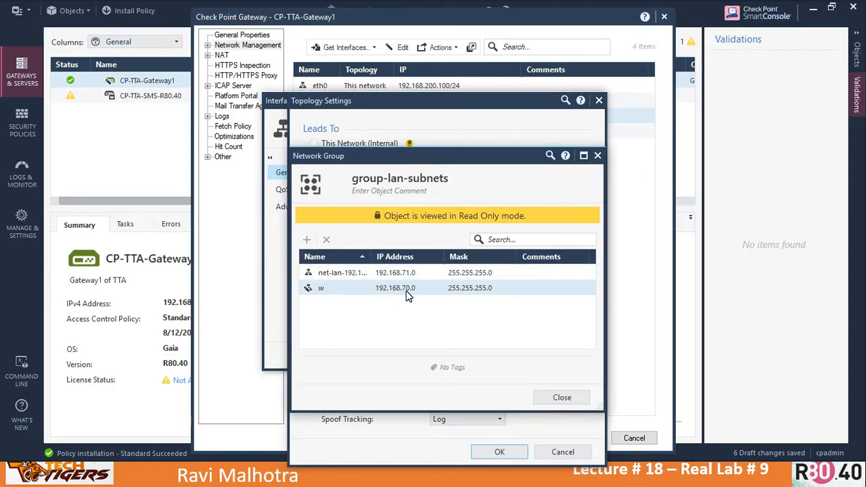
{"action": "left_click", "coordinate": [562, 399]}
{"action": "left_click", "coordinate": [562, 452]}
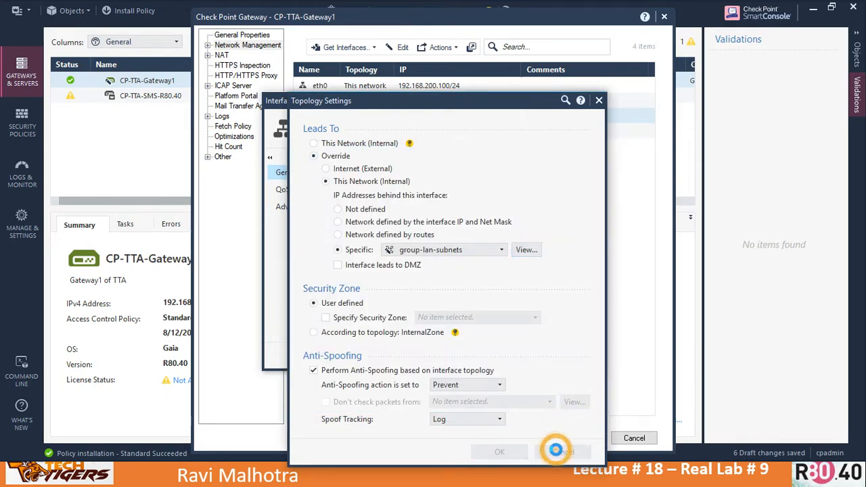
{"action": "left_click", "coordinate": [560, 355]}
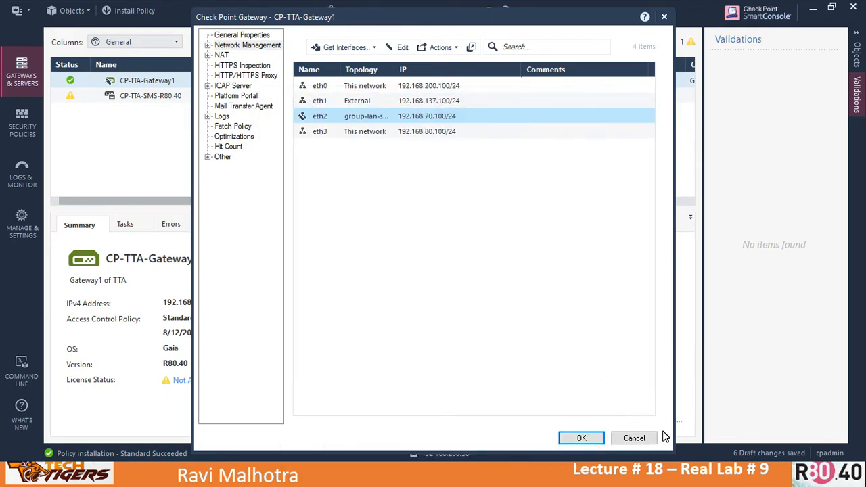
{"action": "left_click", "coordinate": [634, 438]}
Step: Publish the changes and install the Standard policy on CP-TTA-Gateway1
{"action": "left_click", "coordinate": [140, 11]}
{"action": "left_click", "coordinate": [486, 309]}
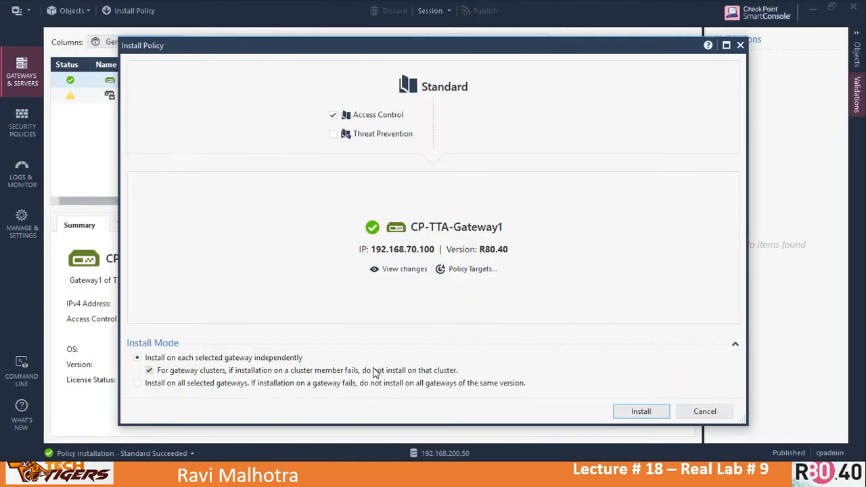
{"action": "left_click", "coordinate": [643, 411]}
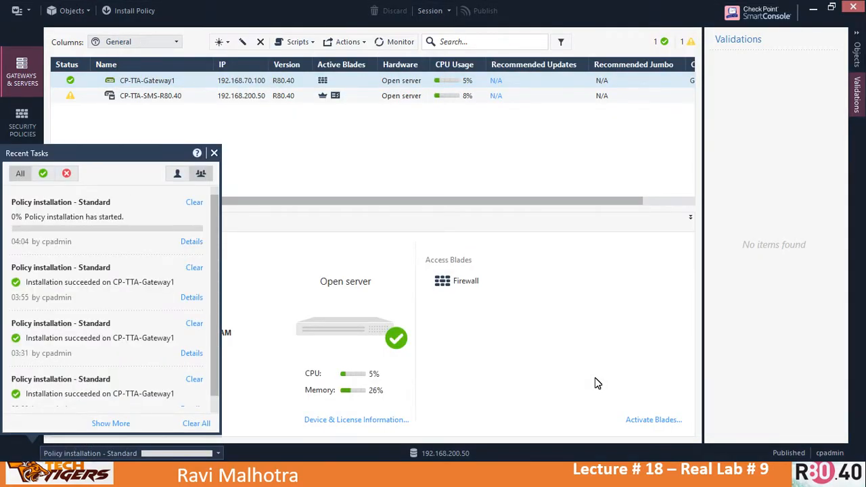
{"action": "key", "text": "alt+Tab"}
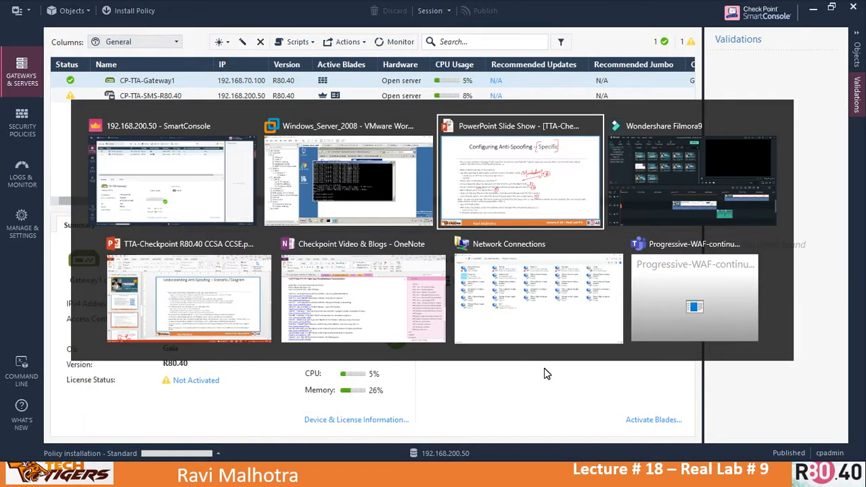
Step: Log into the CP-TTA-Gateway1 console in VMware Workstation as admin
{"action": "left_click", "coordinate": [325, 208]}
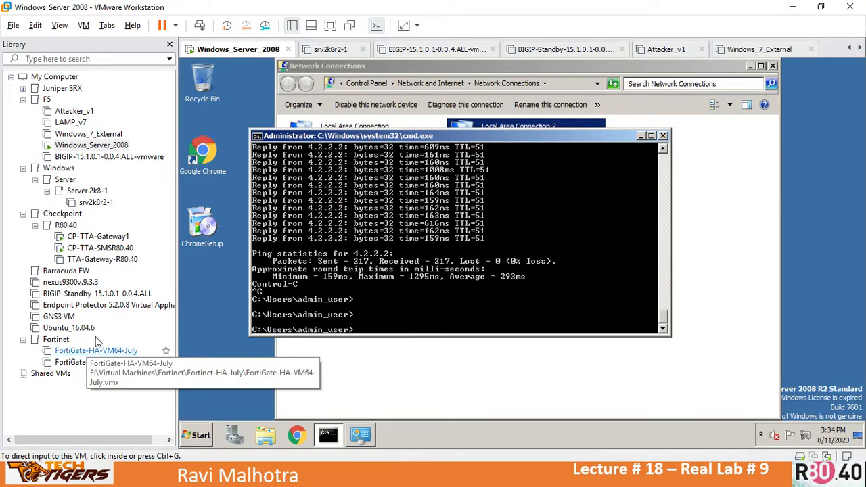
{"action": "left_click", "coordinate": [98, 236]}
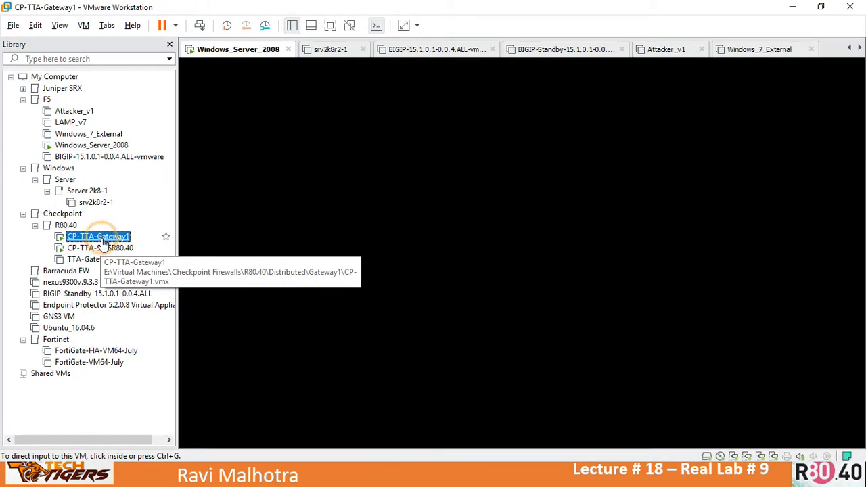
{"action": "left_click", "coordinate": [393, 203]}
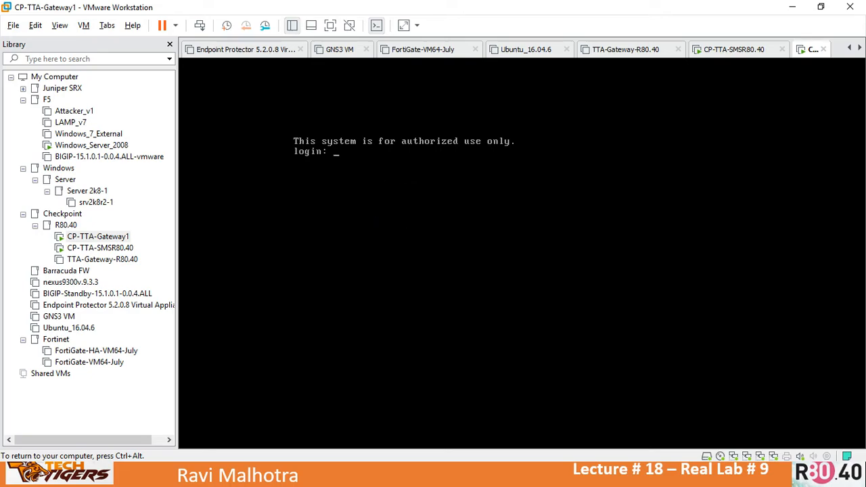
{"action": "type", "text": "admin"}
{"action": "key", "text": "Return"}
{"action": "key", "text": "Return"}
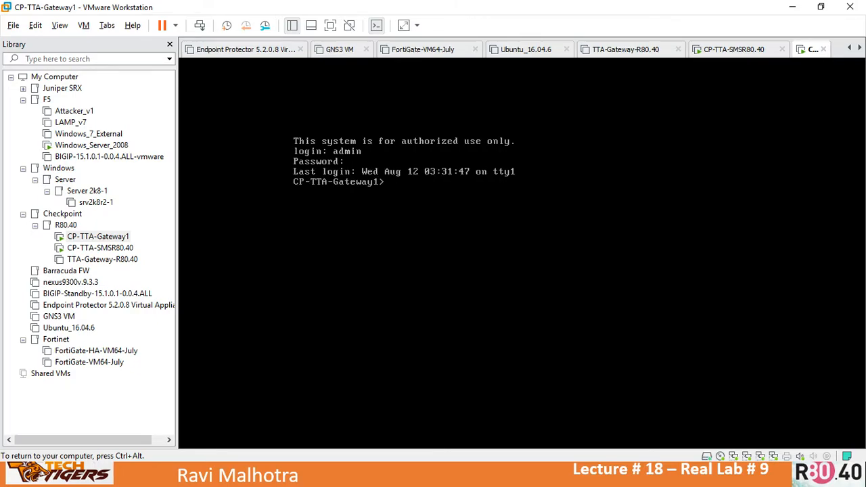
Step: Run 'show route', then ping 192.168.71.5, getting 3 of 3 replies
{"action": "type", "text": "show route"}
{"action": "key", "text": "Return"}
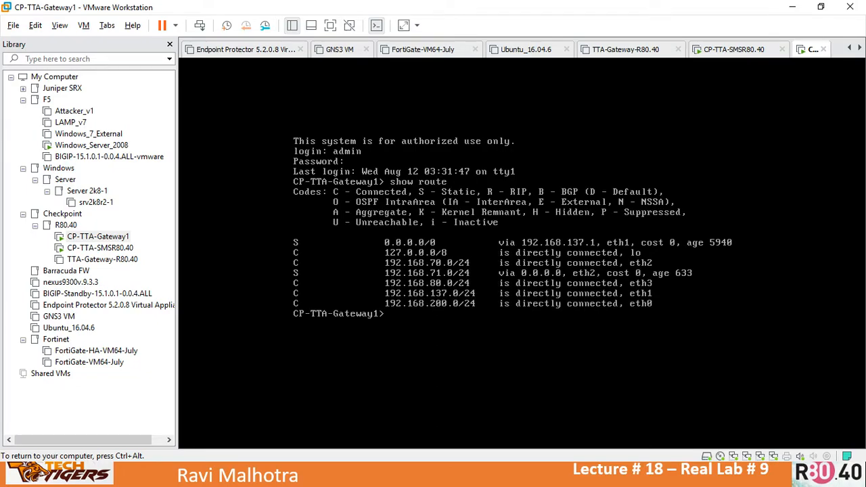
{"action": "type", "text": "ping 192.168.71.5"}
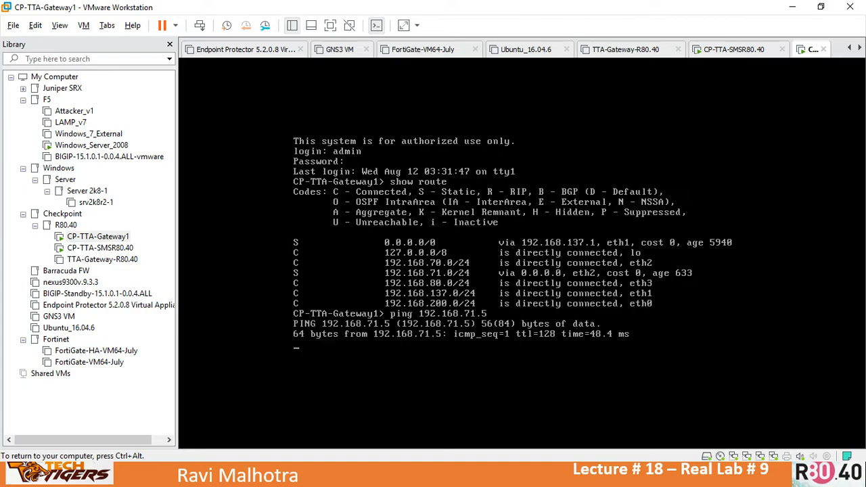
{"action": "key", "text": "ctrl+c"}
{"action": "key", "text": "ctrl+alt"}
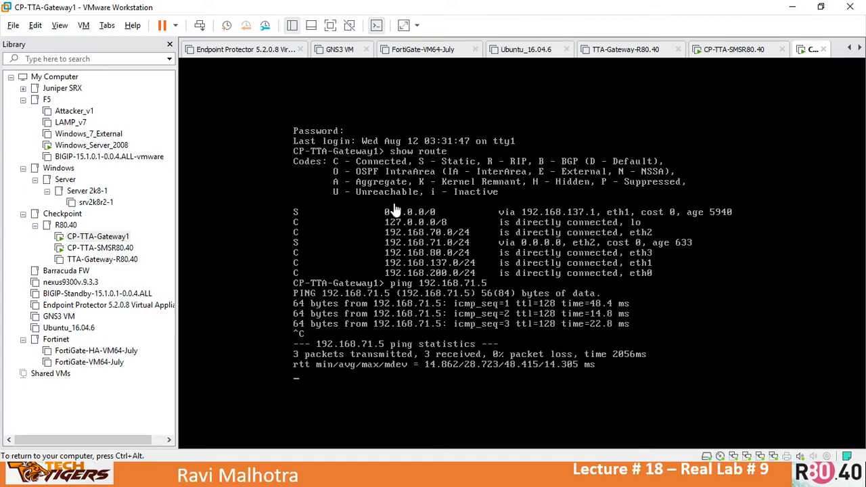
{"action": "key", "text": "alt+Tab"}
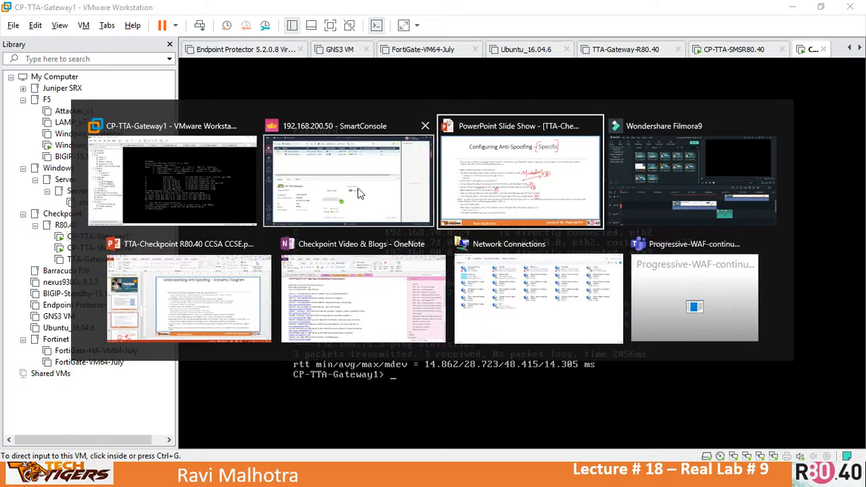
{"action": "left_click", "coordinate": [359, 192]}
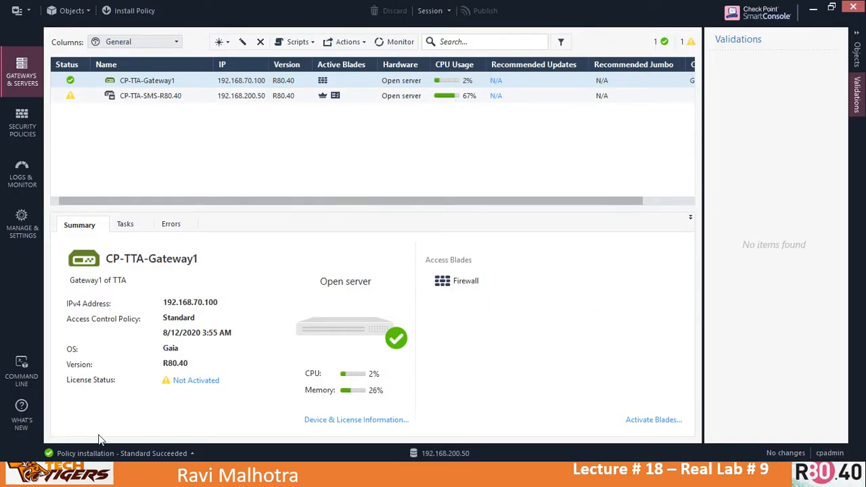
{"action": "left_click", "coordinate": [192, 453]}
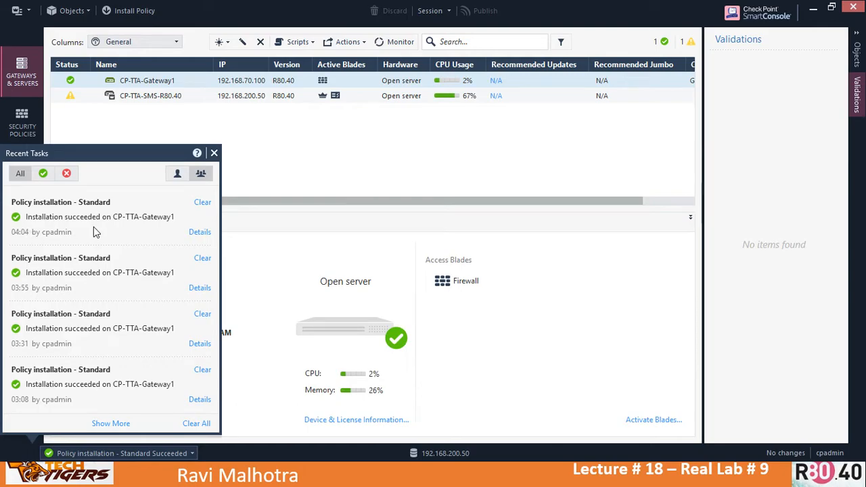
{"action": "left_click", "coordinate": [214, 154]}
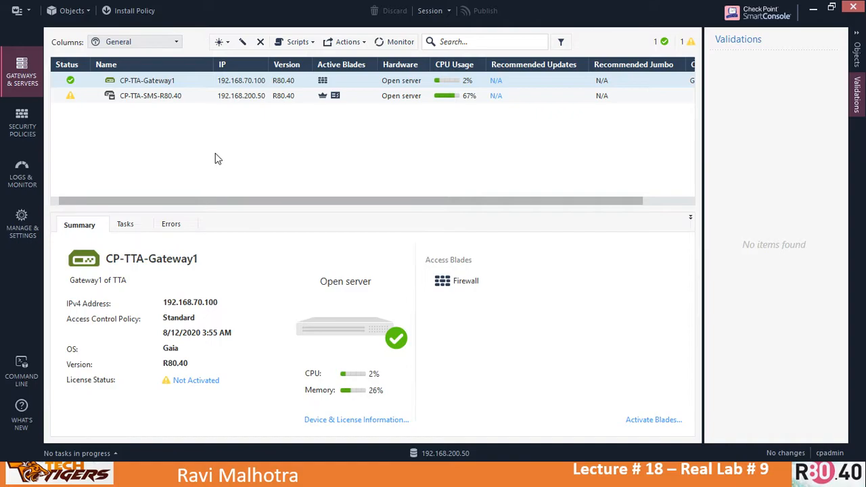
{"action": "key", "text": "alt+Tab"}
{"action": "key", "text": "alt+Tab"}
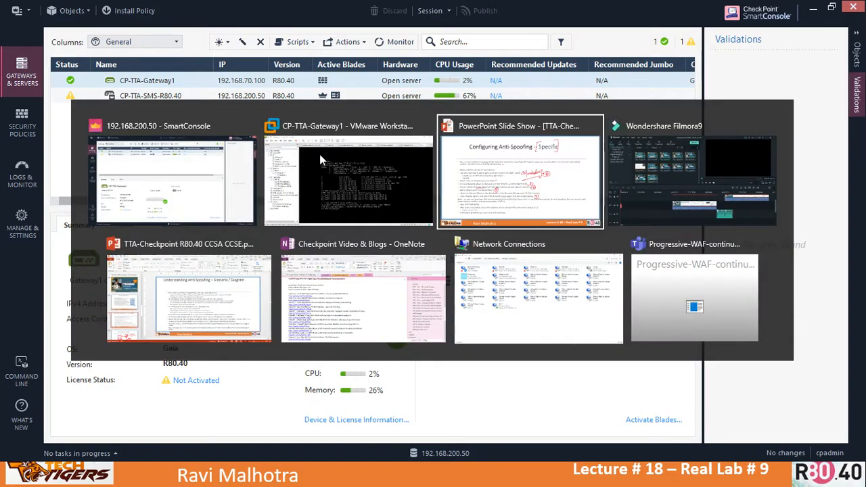
{"action": "left_click", "coordinate": [342, 192]}
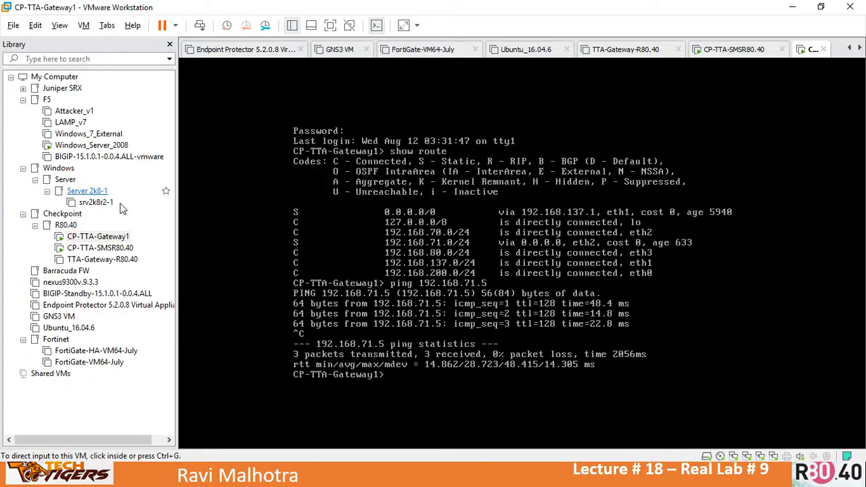
Step: On Windows_Server_2008, ping 4.2.2.2 from source 192.168.71.5, getting 14/14 replies with 0% loss
{"action": "left_click", "coordinate": [100, 248]}
{"action": "left_click", "coordinate": [99, 147]}
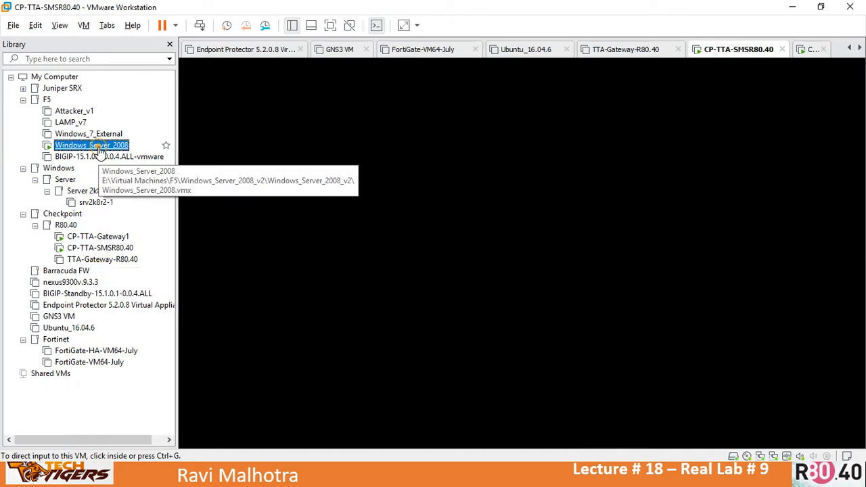
{"action": "double_click", "coordinate": [99, 147]}
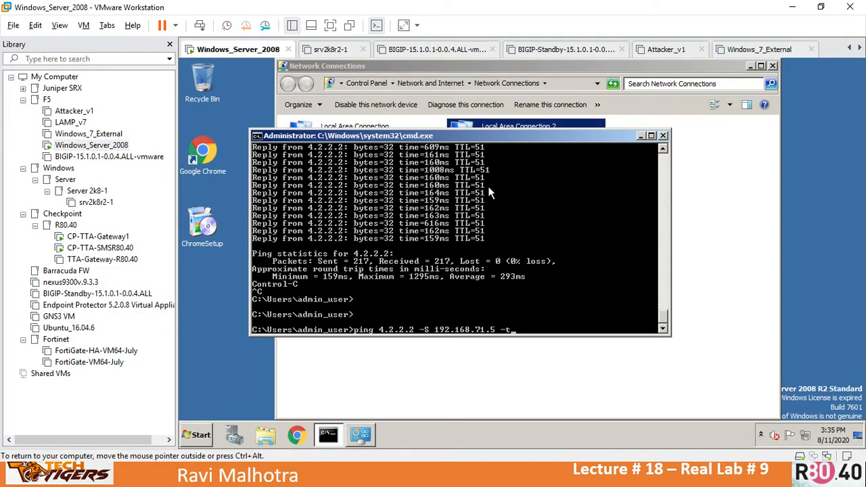
{"action": "key", "text": "Return"}
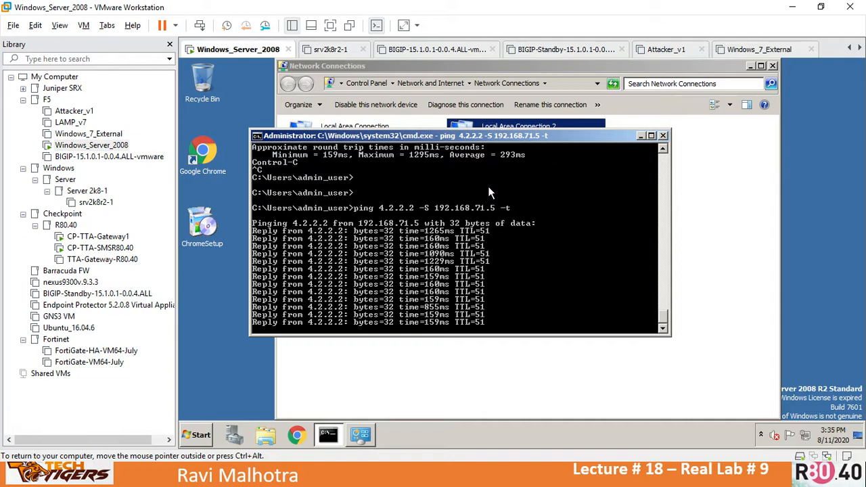
{"action": "key", "text": "ctrl+c"}
{"action": "key", "text": "Return"}
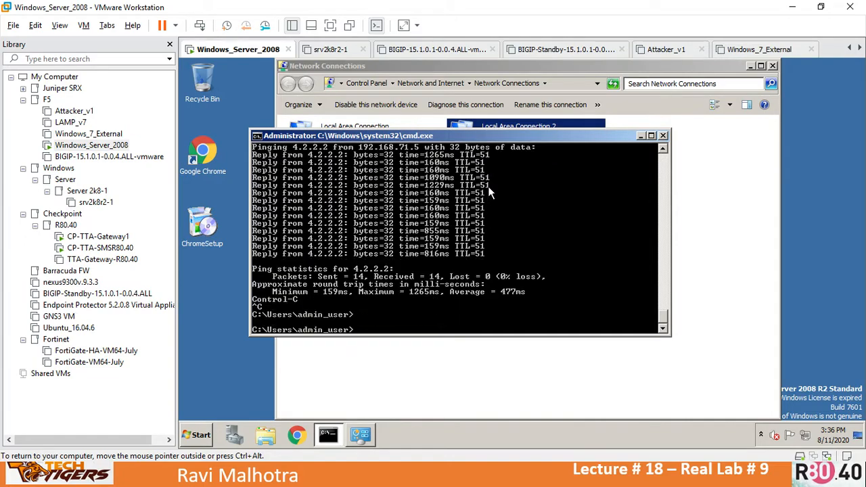
{"action": "key", "text": "ctrl+alt"}
{"action": "key", "text": "alt+Tab"}
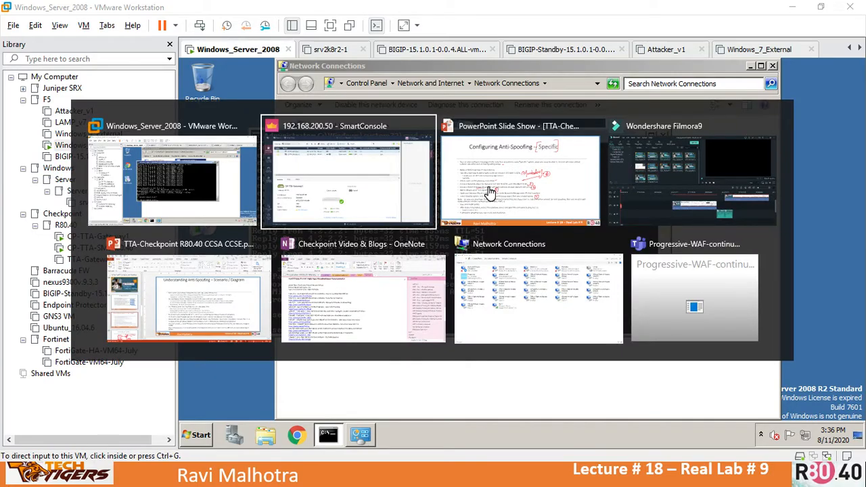
Step: Step the PowerPoint slide show back two slides to the Anti-Spoofing Real Lab prerequisites
{"action": "left_click", "coordinate": [490, 192]}
{"action": "key", "text": "Left"}
{"action": "key", "text": "Left"}
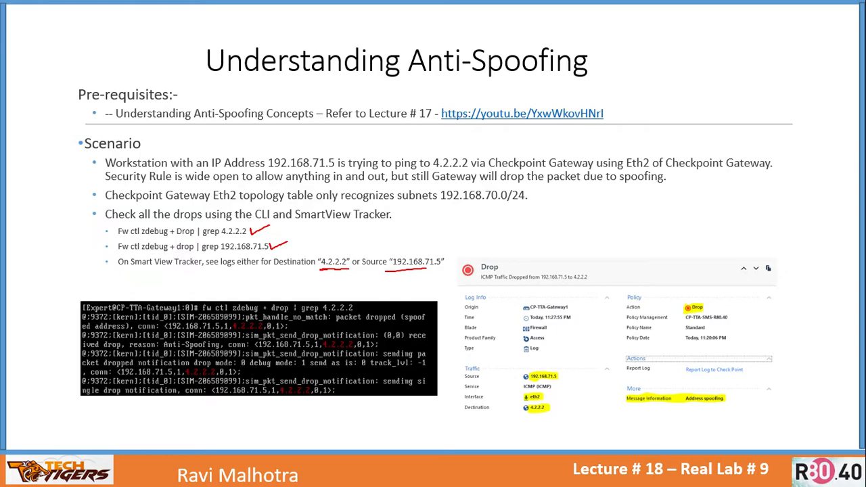
{"action": "key", "text": "Left"}
{"action": "key", "text": "Left"}
{"action": "key", "text": "Left"}
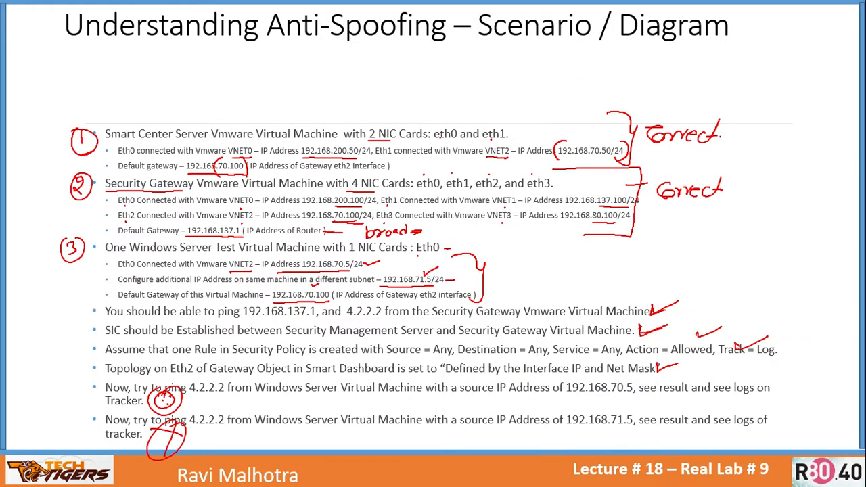